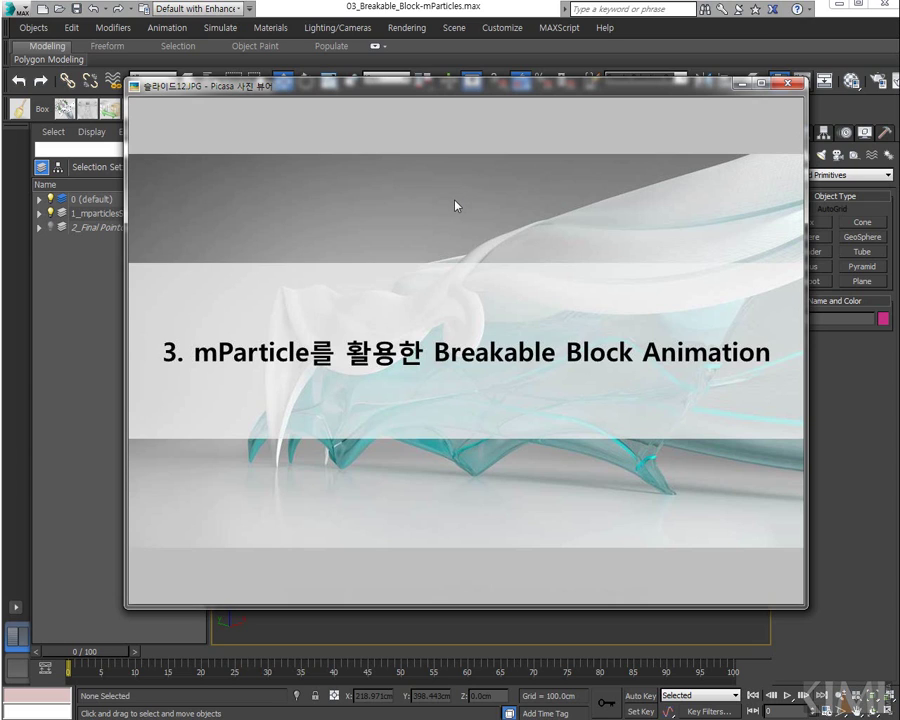
- Switch from the slide viewer to the 3ds Max scene and select the dark brick at the block's upper front corner
key(Right)
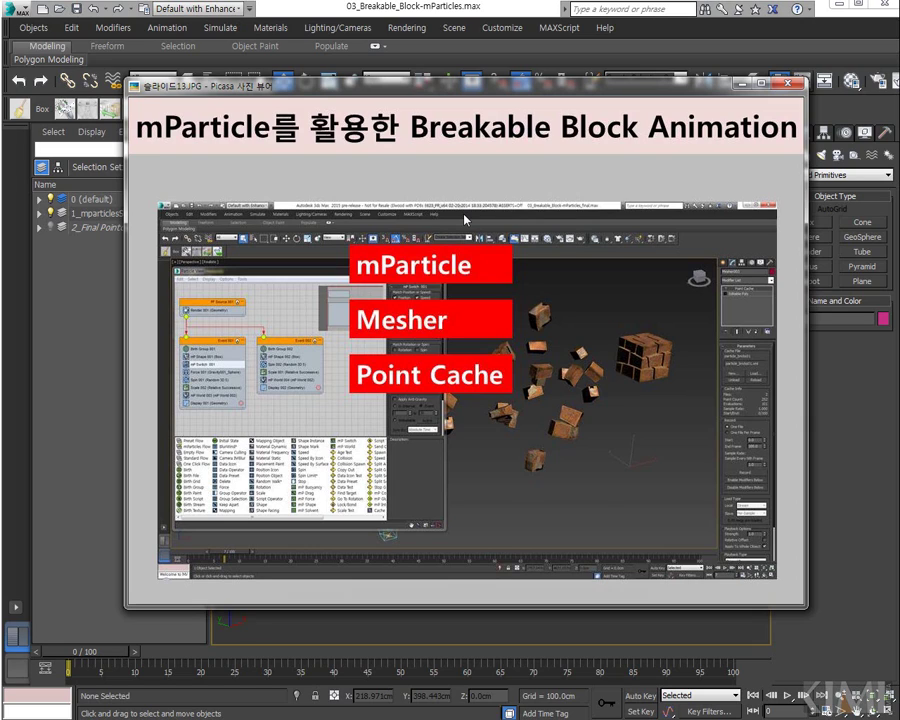
click(313, 14)
click(490, 335)
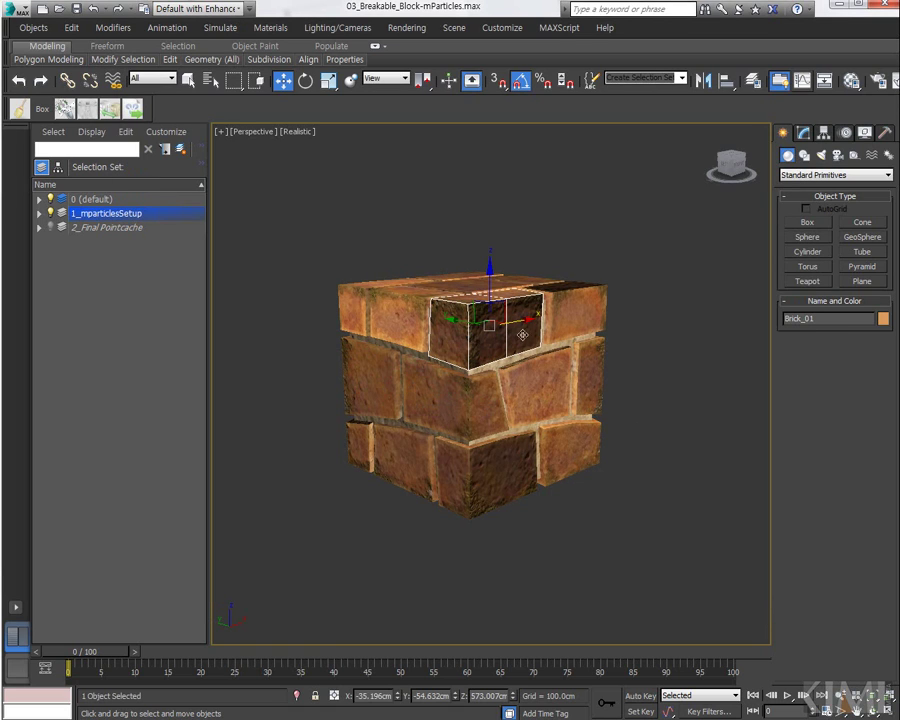
- Try pulling individual pieces out of the upper part of the brick block, and undo the moves
alt+middle_drag(512, 387, 455, 385)
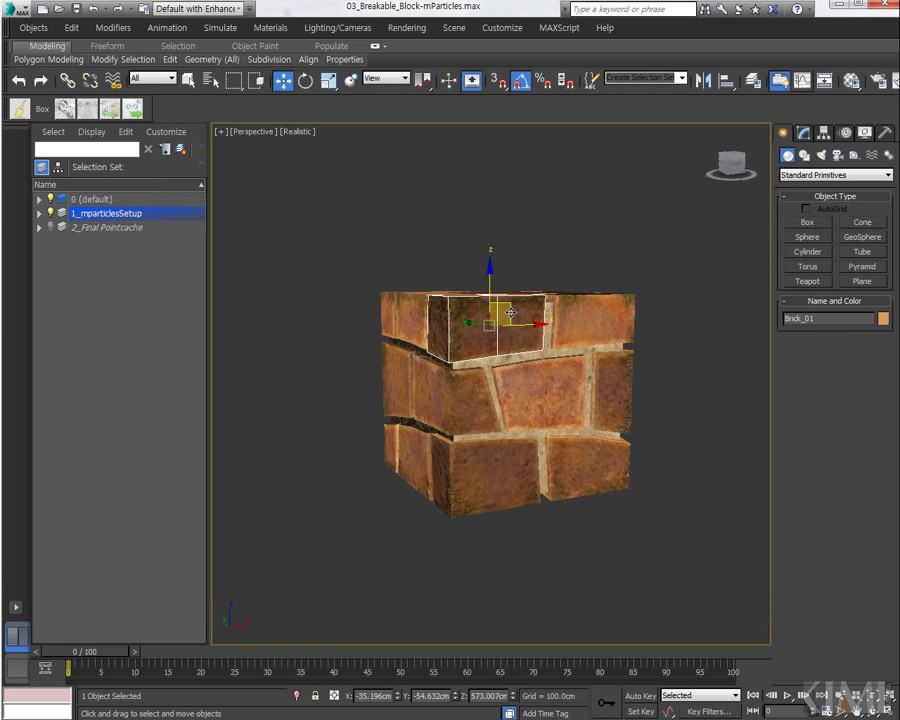
drag(508, 360, 504, 204)
drag(573, 301, 636, 270)
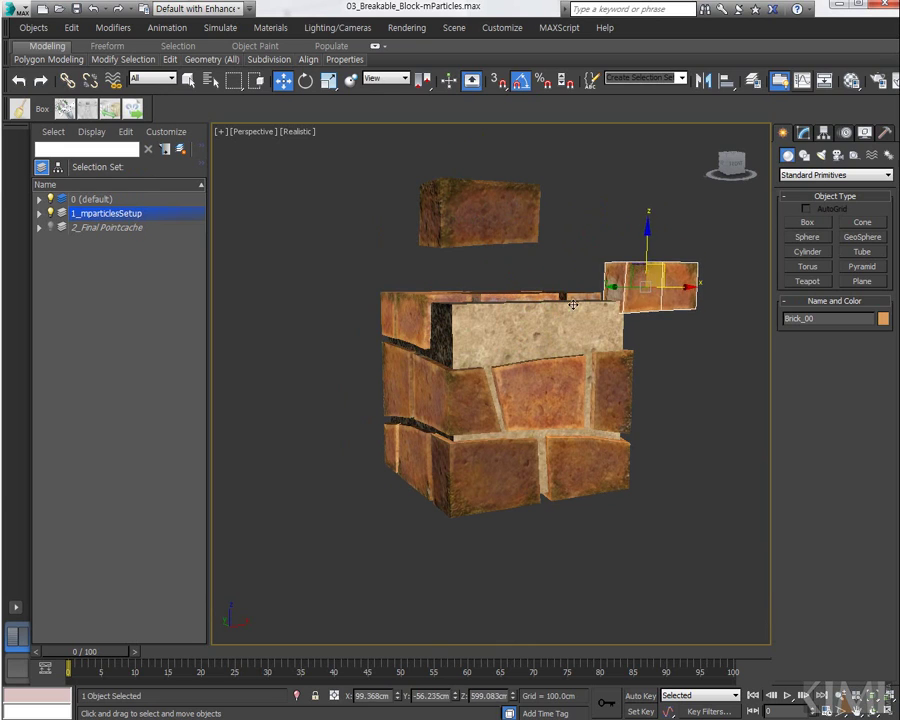
drag(513, 331, 500, 299)
key(ctrl+z)
key(ctrl+z)
key(ctrl+z)
key(ctrl+z)
key(ctrl+z)
- Open Particle View, create an mParticles Flow, and place Event 001 beneath PF Source 001
alt+middle_drag(512, 281, 496, 294)
click(219, 28)
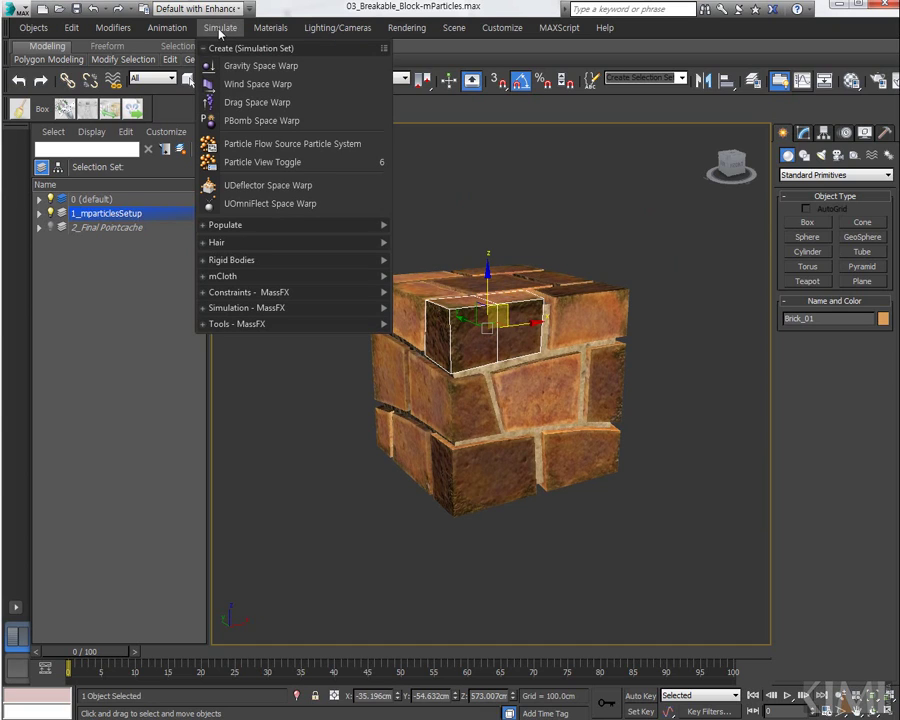
click(241, 163)
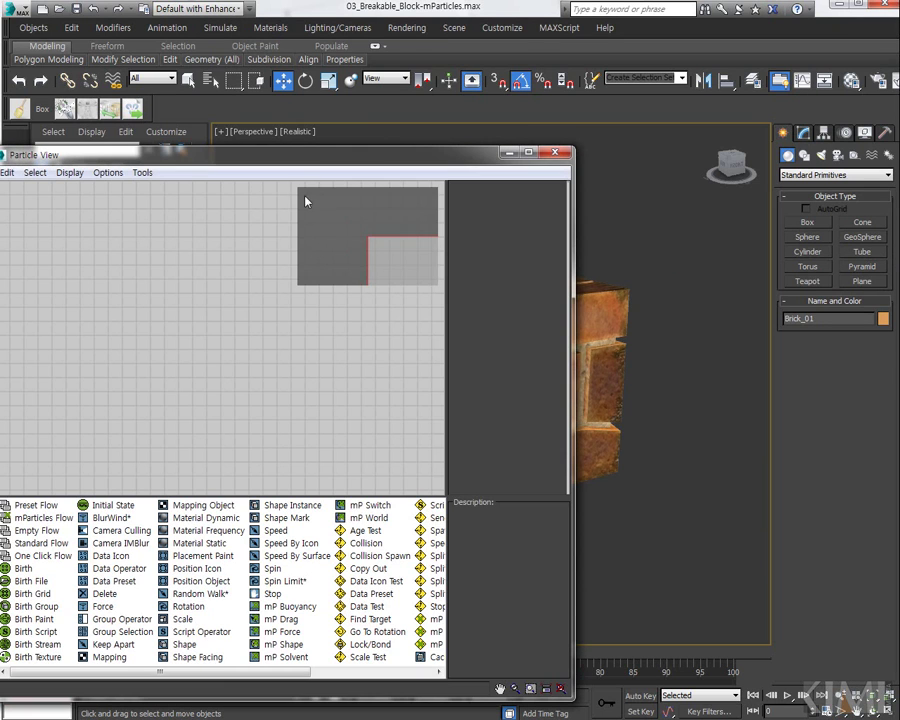
drag(295, 160, 360, 72)
drag(108, 428, 142, 157)
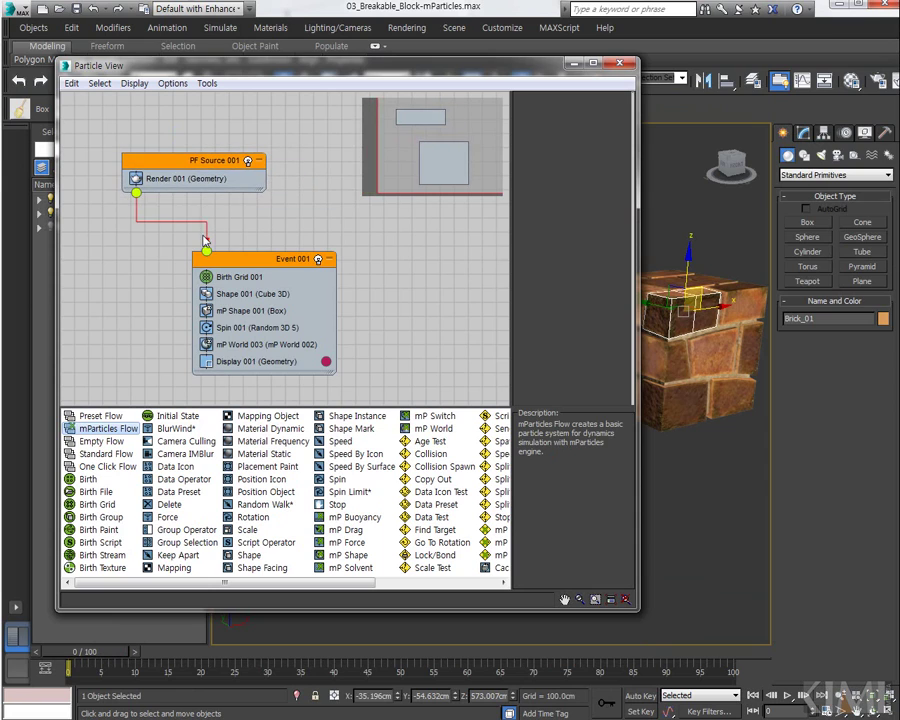
drag(219, 265, 142, 264)
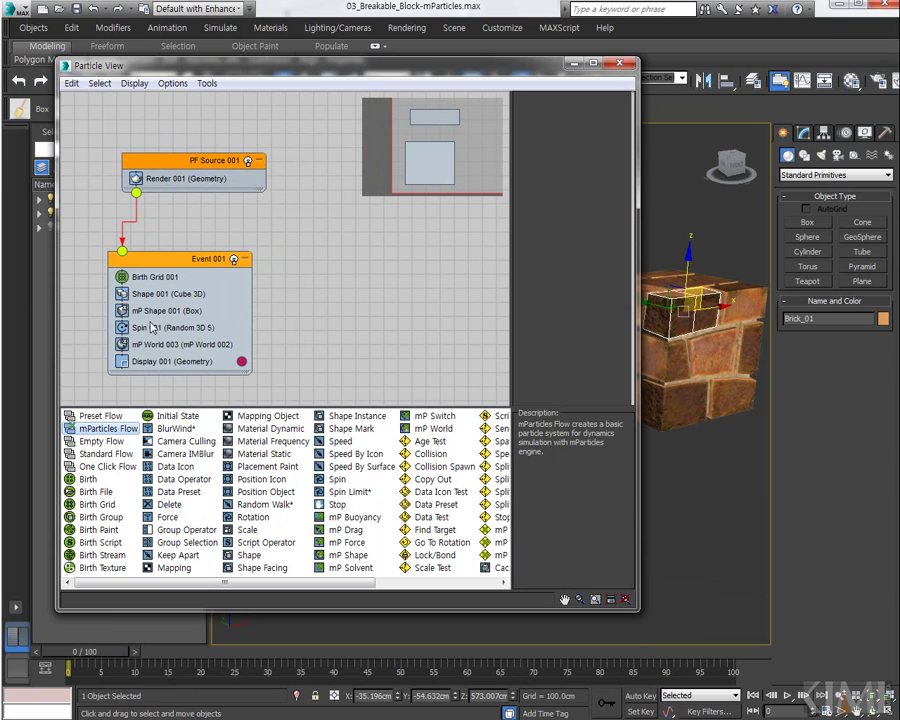
- Remove the Shape 001 operator from Event 001 and replace Birth Grid 001 with a Birth Group operator
drag(152, 327, 150, 300)
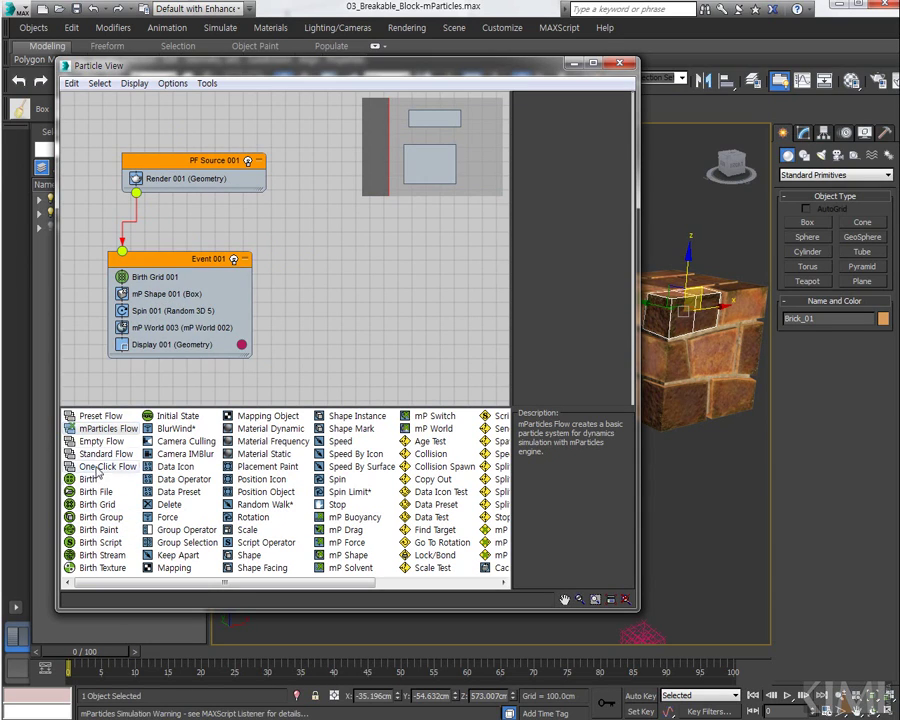
drag(98, 517, 158, 282)
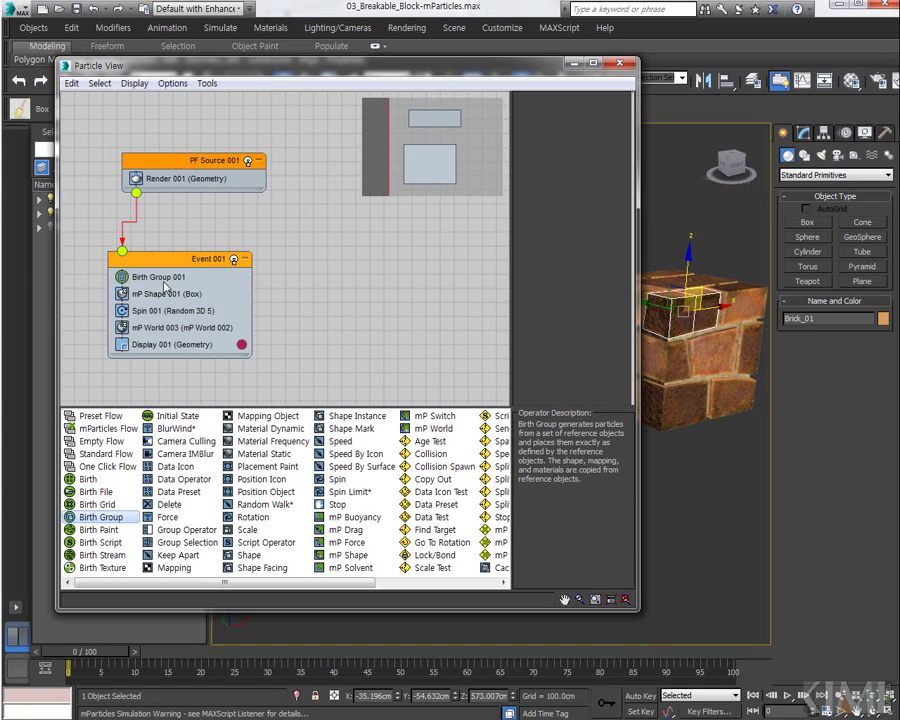
- Add the Bricks selection set to Birth Group 001 with Acquire Mapping enabled, and hide the original bricks
click(163, 280)
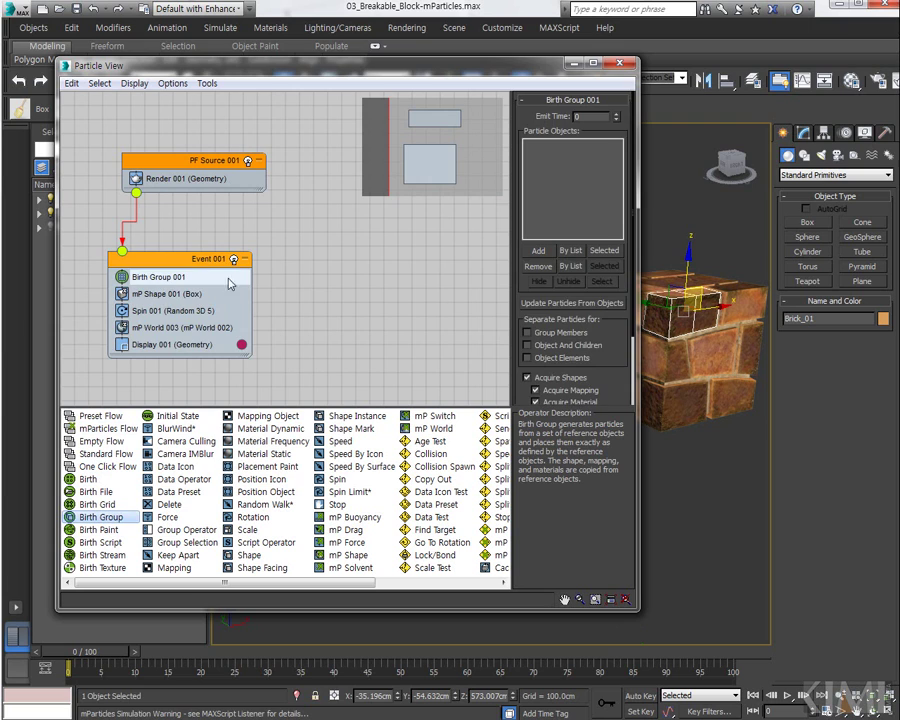
drag(365, 63, 340, 79)
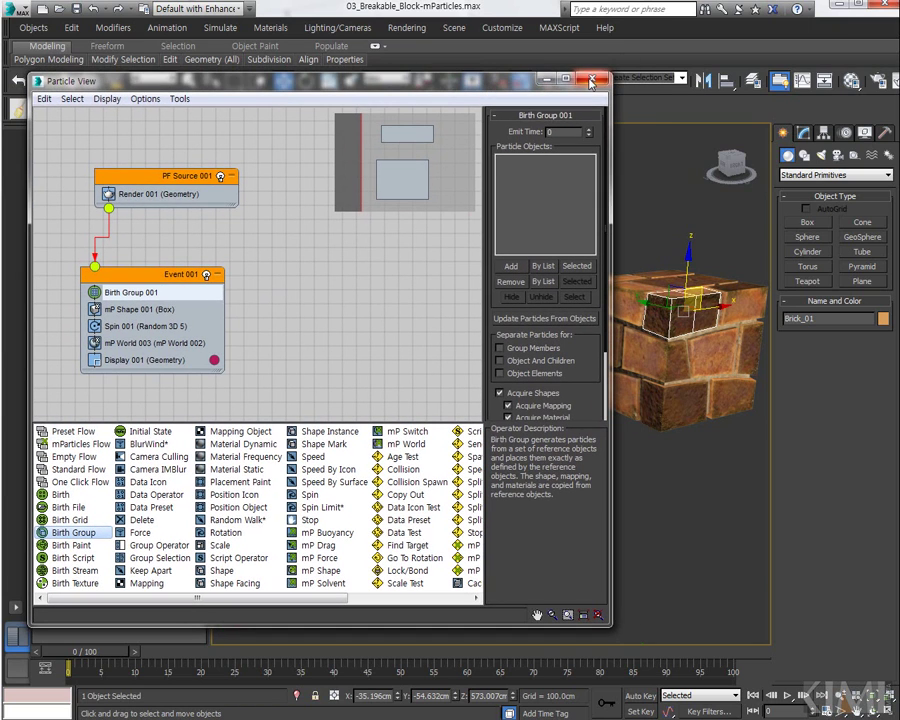
drag(609, 98, 465, 106)
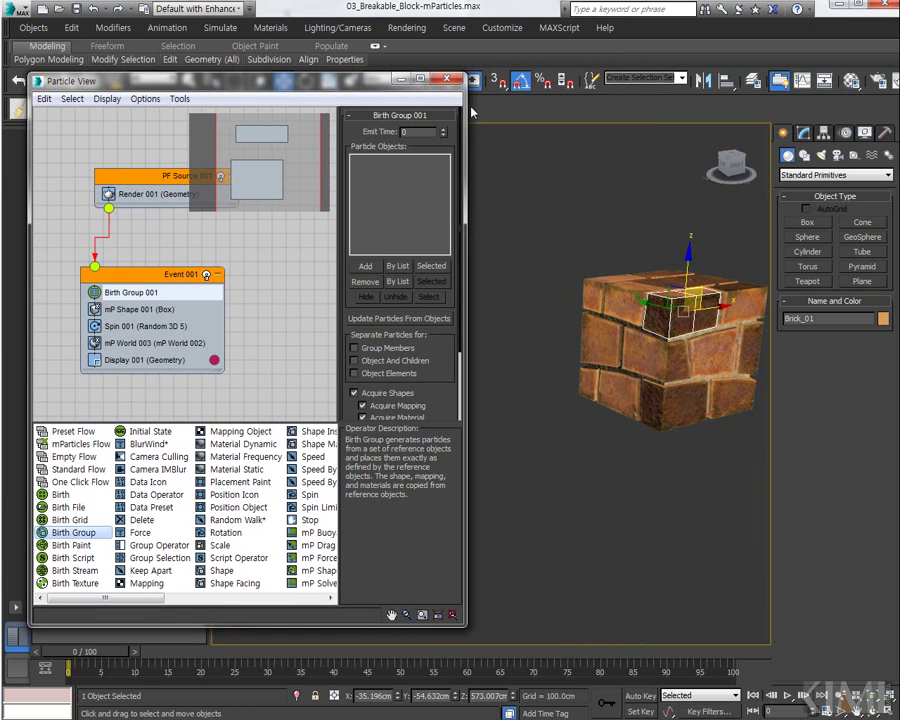
click(645, 78)
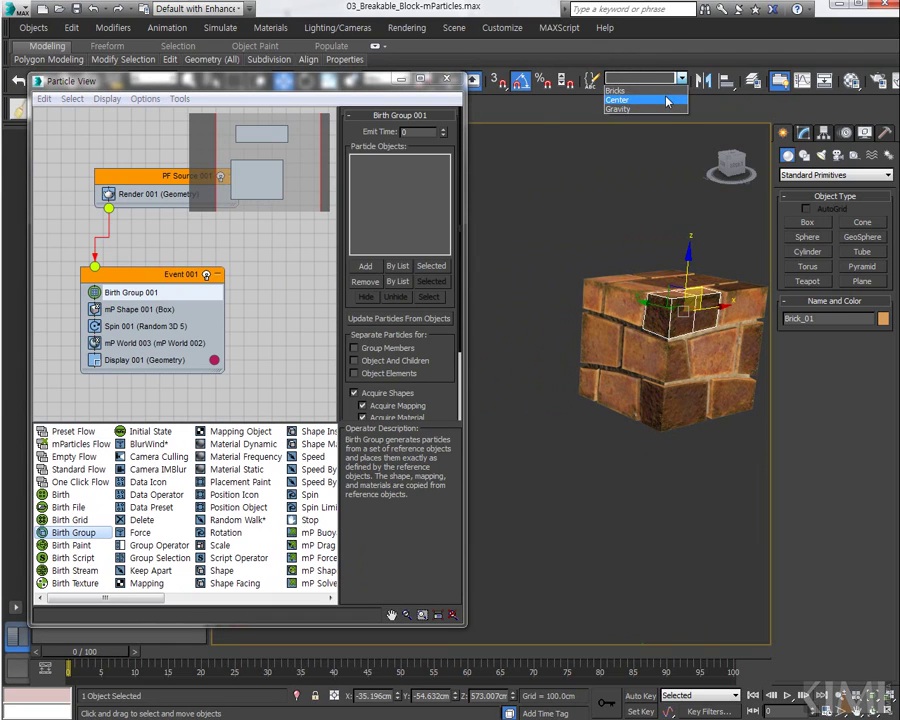
click(650, 91)
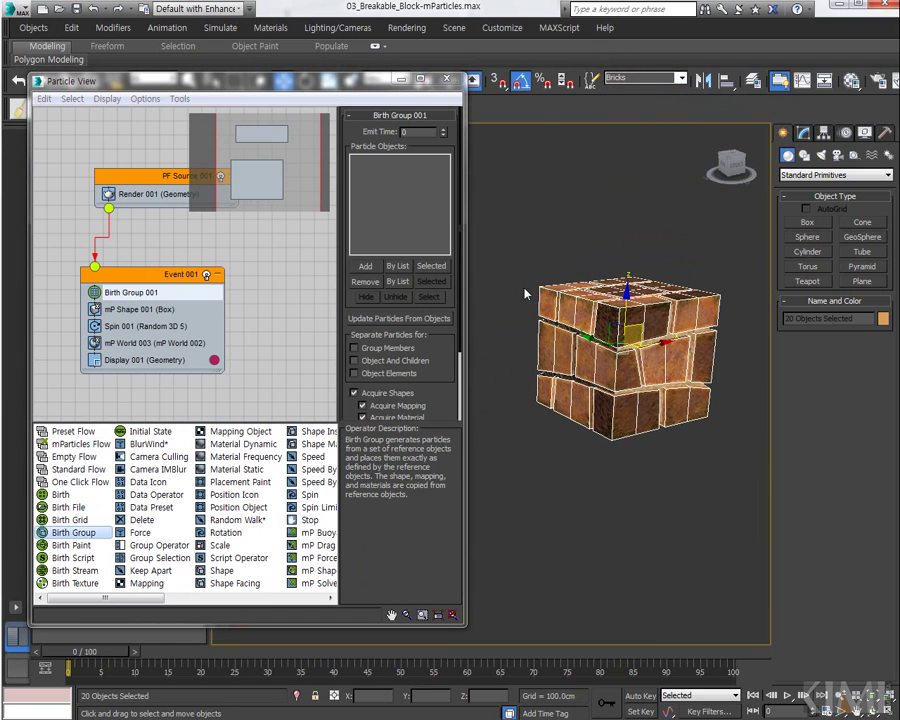
click(430, 266)
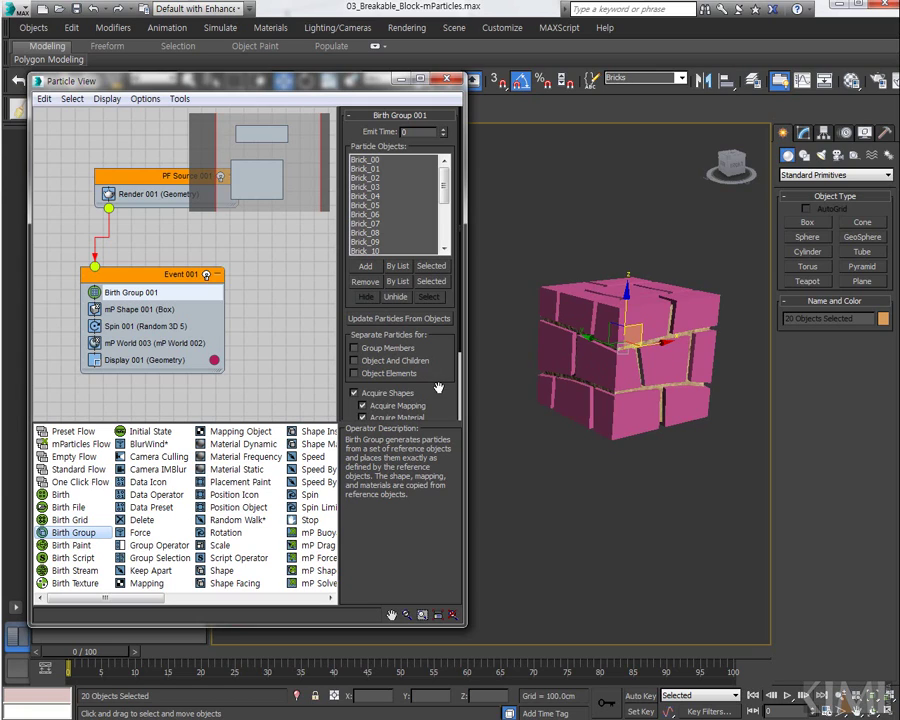
drag(438, 387, 436, 300)
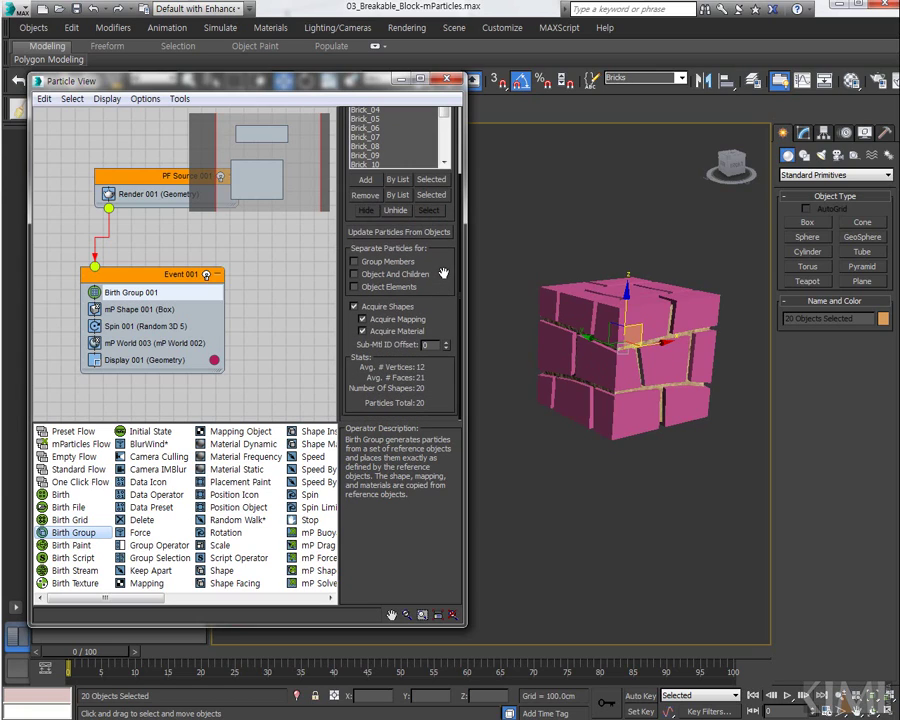
click(364, 320)
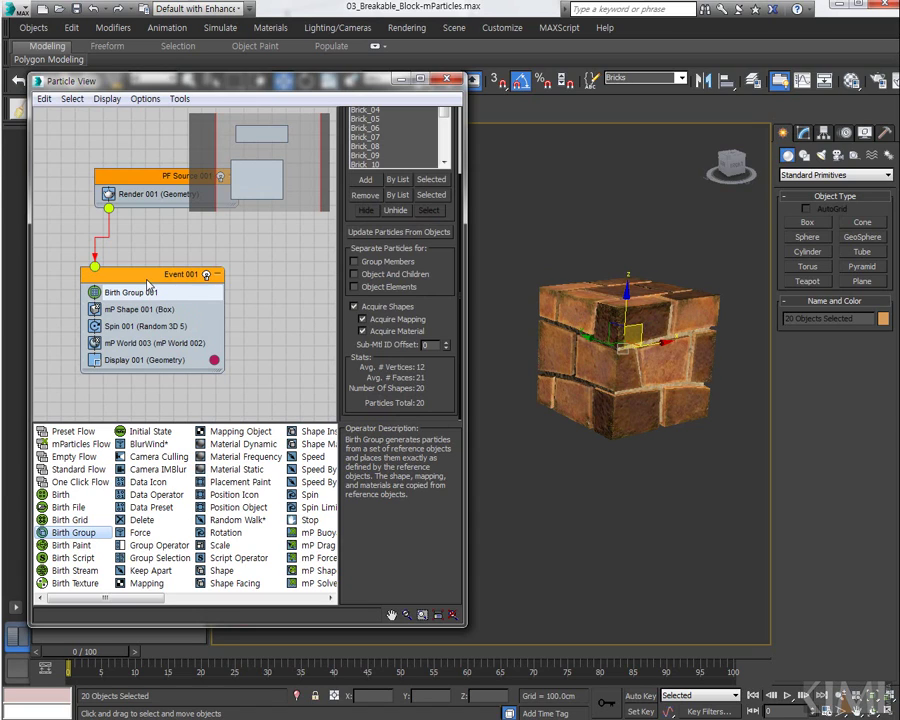
- Play the brick particle simulation twice to check how the bricks fall, and return to the start frame
drag(149, 284, 135, 284)
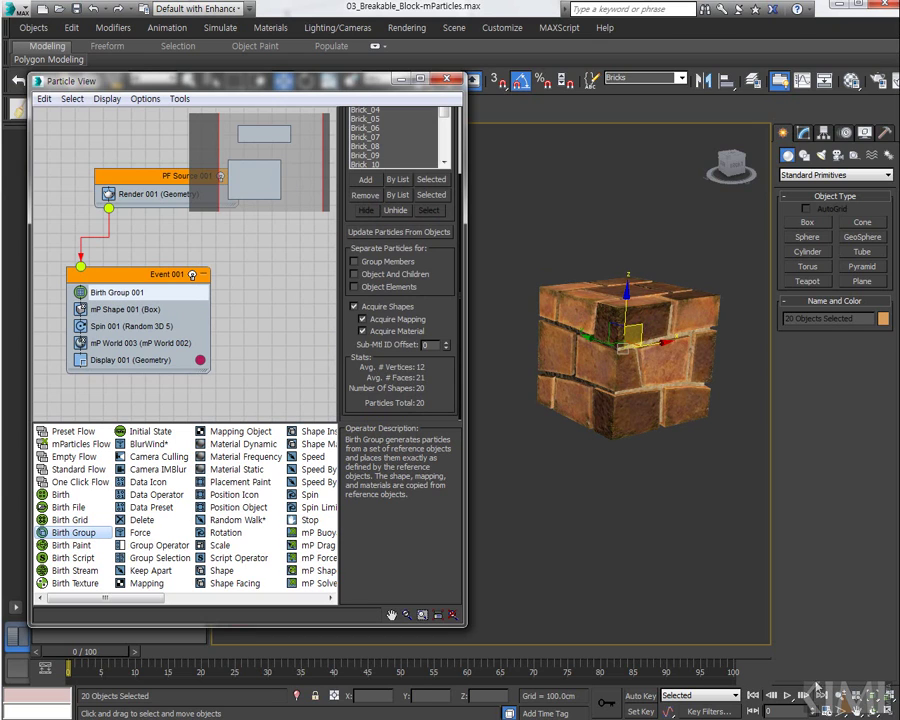
click(787, 695)
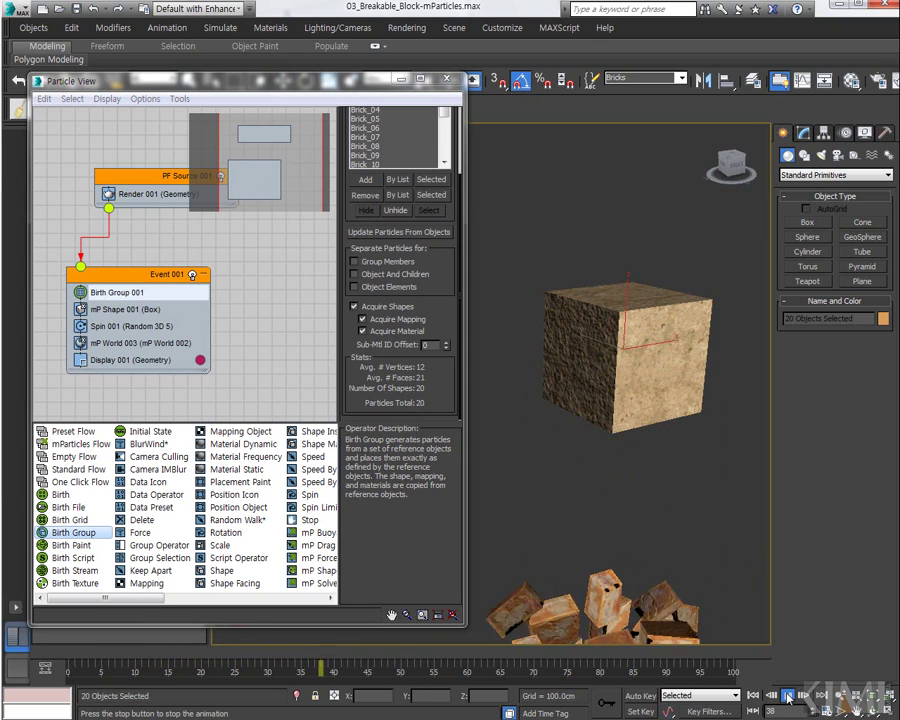
click(787, 695)
scroll(716, 592, up, 2)
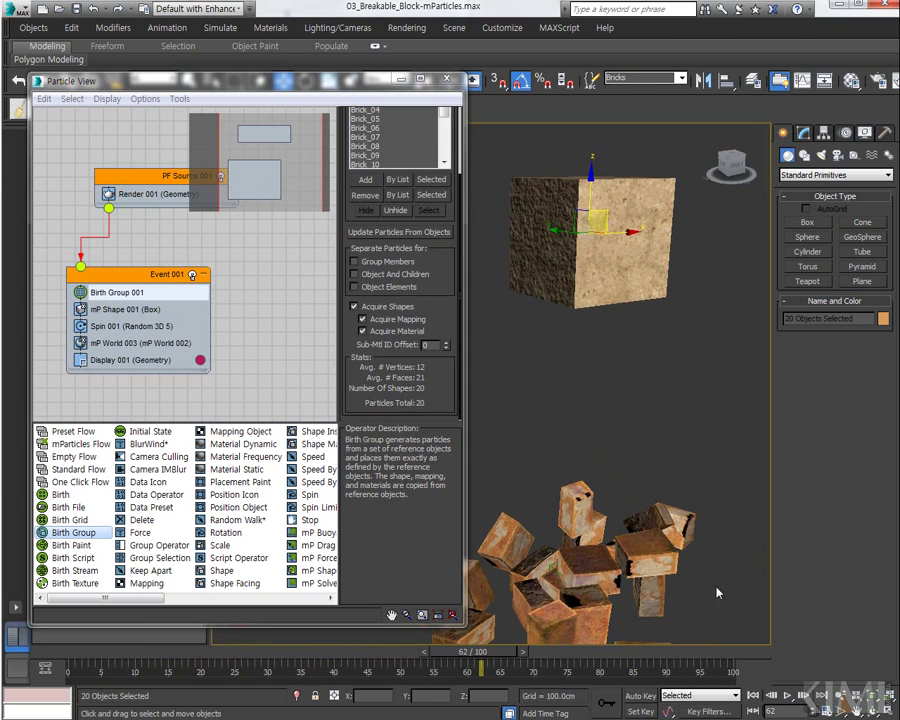
click(753, 695)
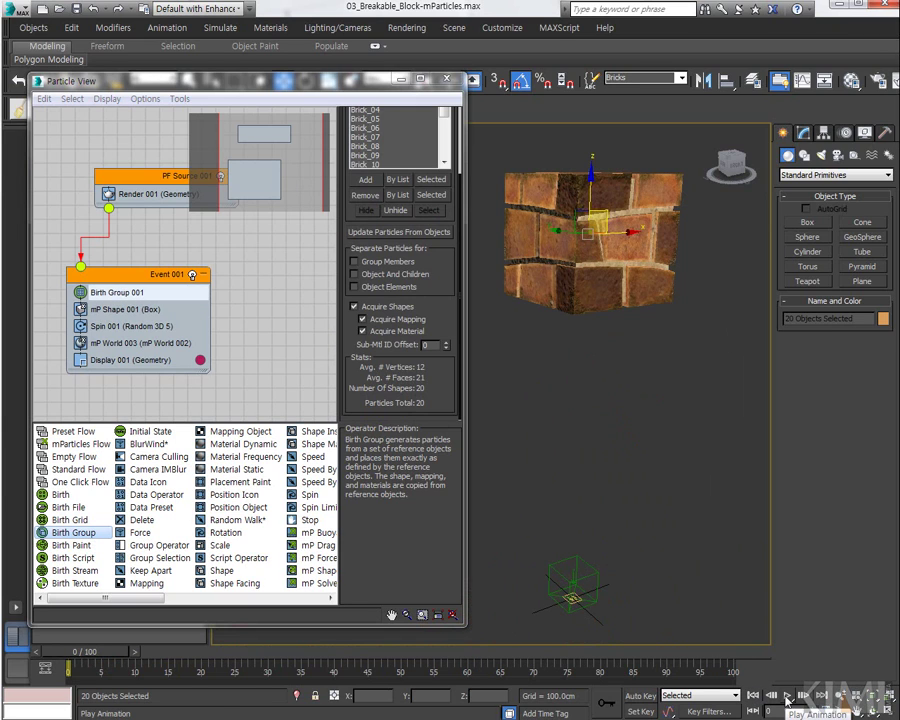
click(787, 695)
click(787, 695)
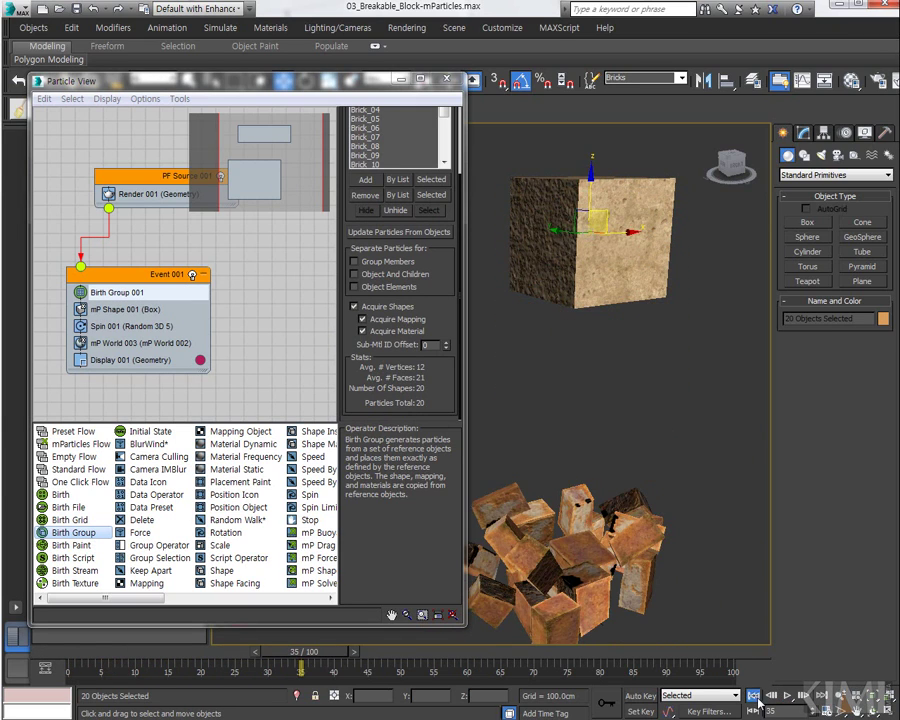
click(753, 695)
alt+middle_drag(621, 450, 613, 481)
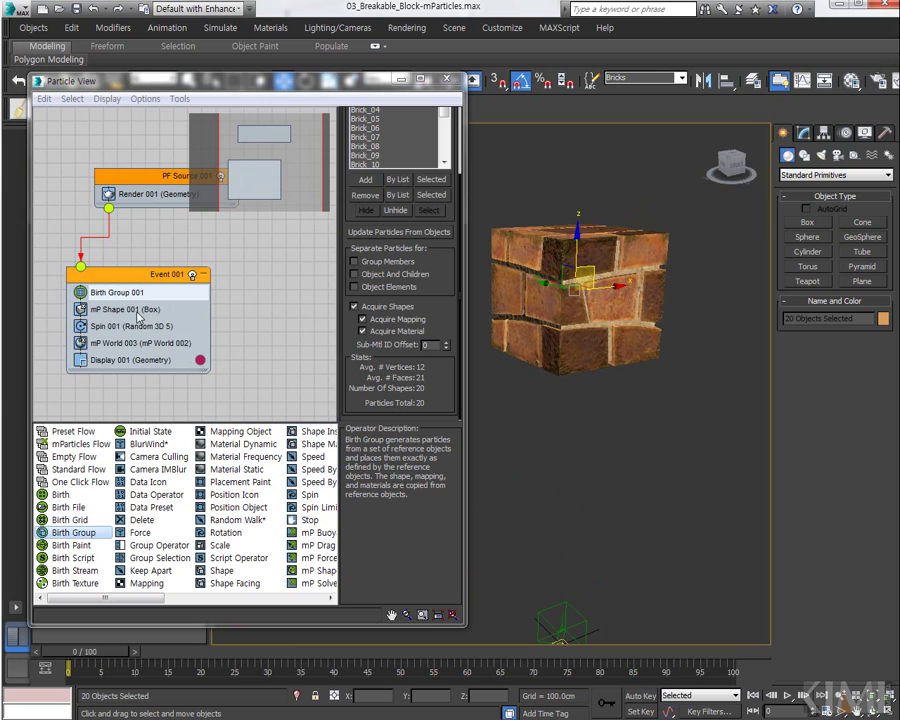
- Copy Event 001 and paste it as an independent second event beside the first
click(123, 278)
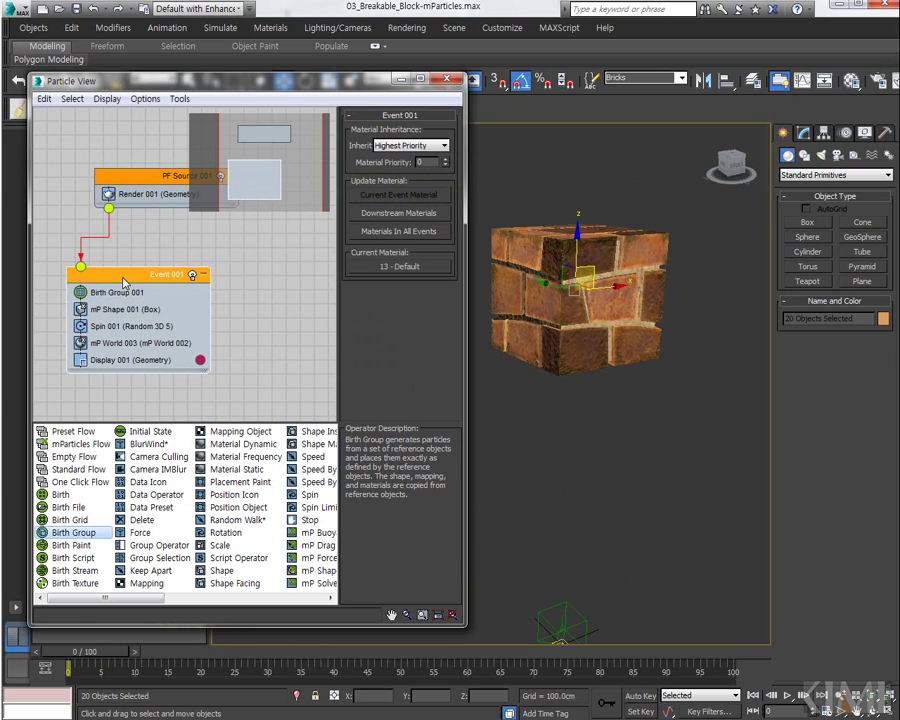
drag(119, 283, 108, 281)
right_click(109, 281)
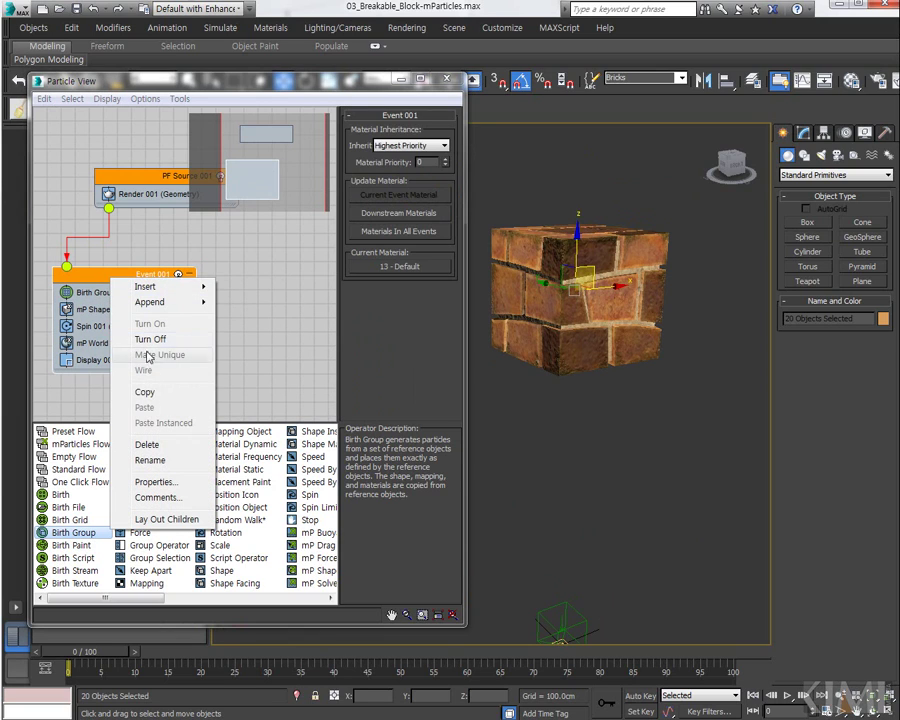
click(148, 393)
right_click(243, 294)
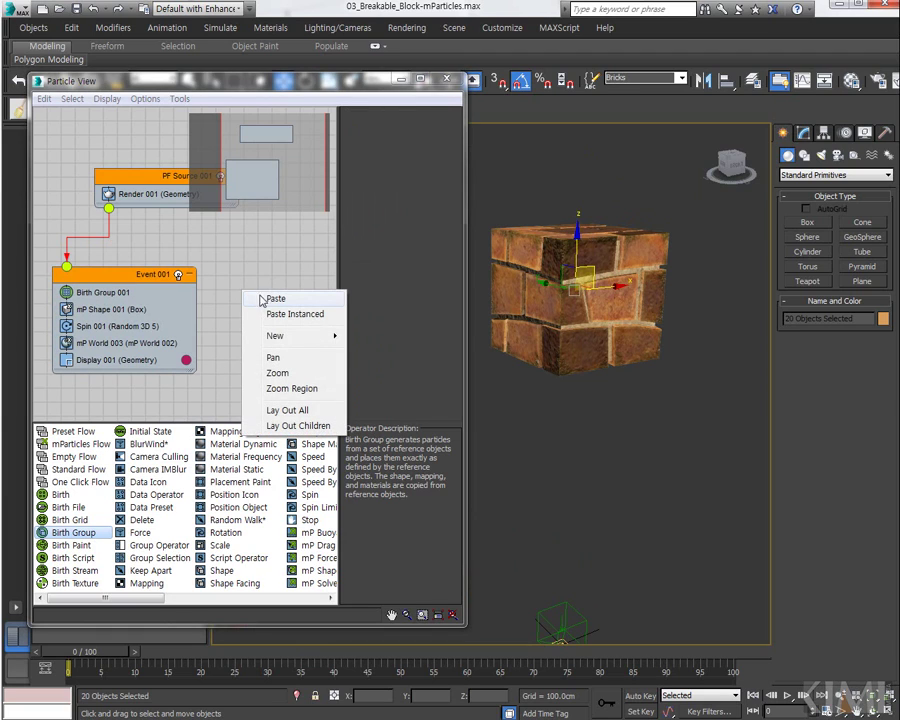
click(276, 299)
drag(286, 307, 247, 276)
click(225, 395)
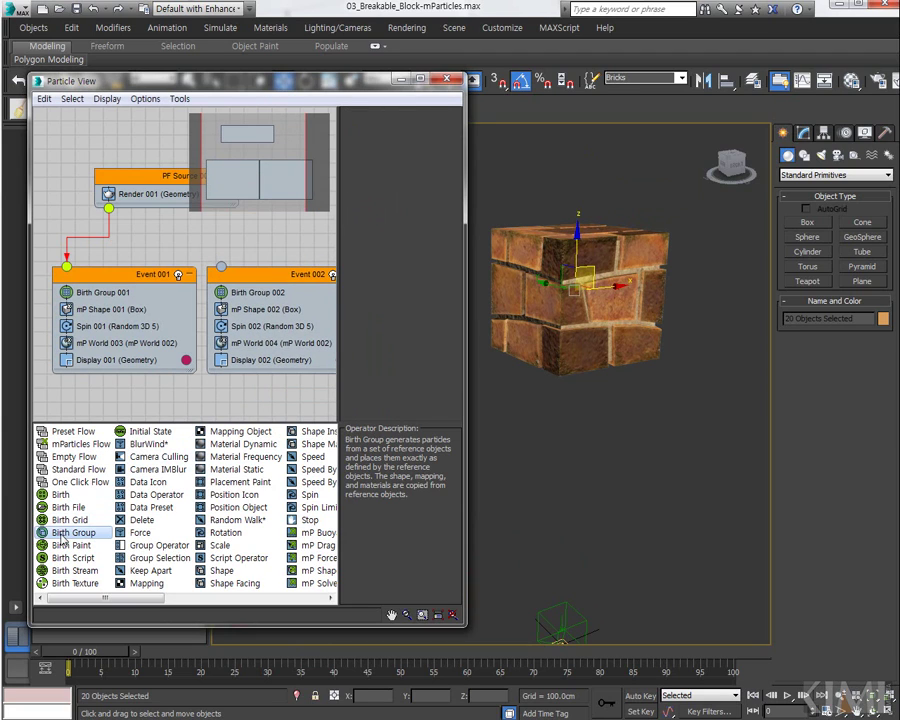
- Replace the second event's birth operator with a new Birth Group containing the Center object, and hide the original object
drag(59, 530, 234, 293)
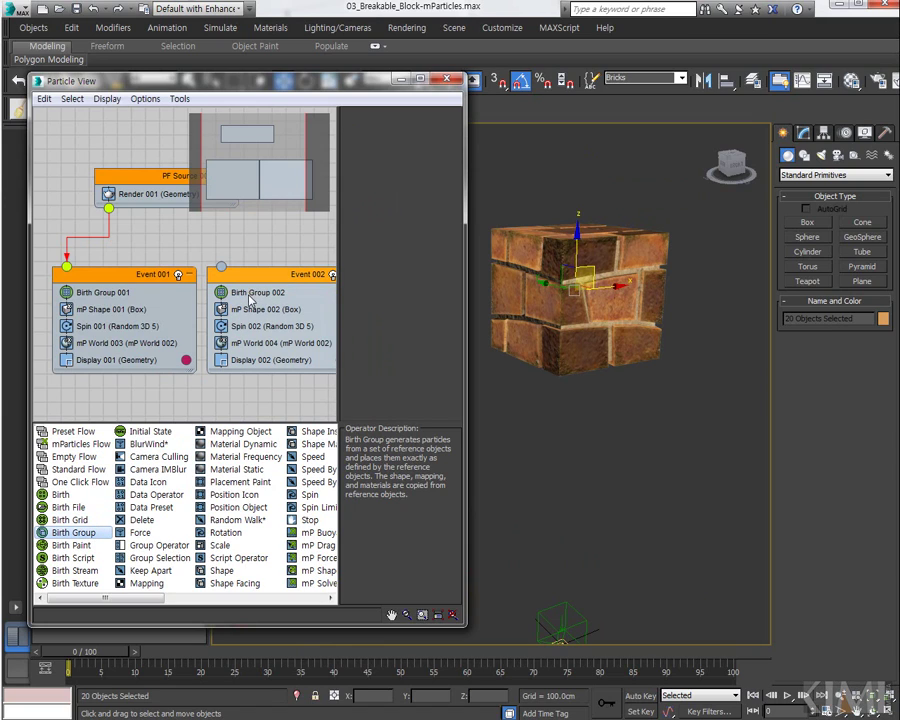
click(259, 293)
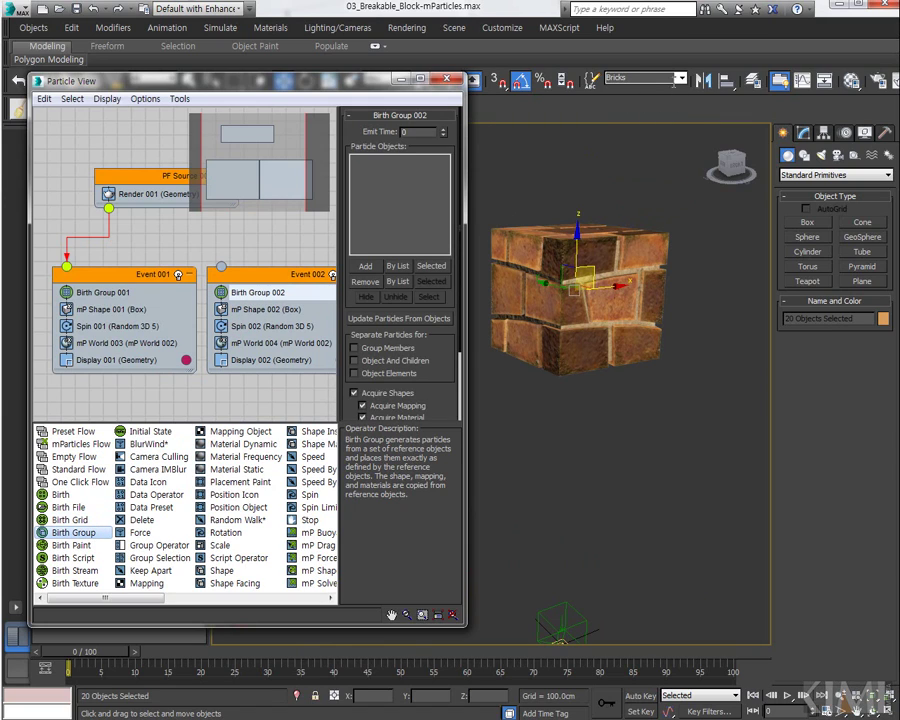
click(680, 78)
click(630, 96)
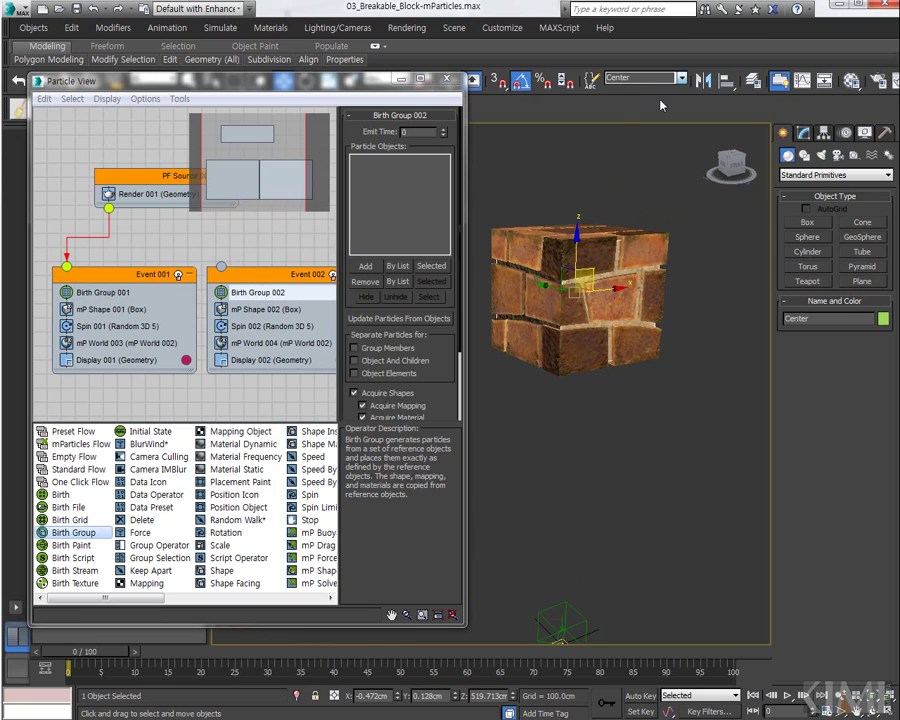
click(431, 267)
click(366, 297)
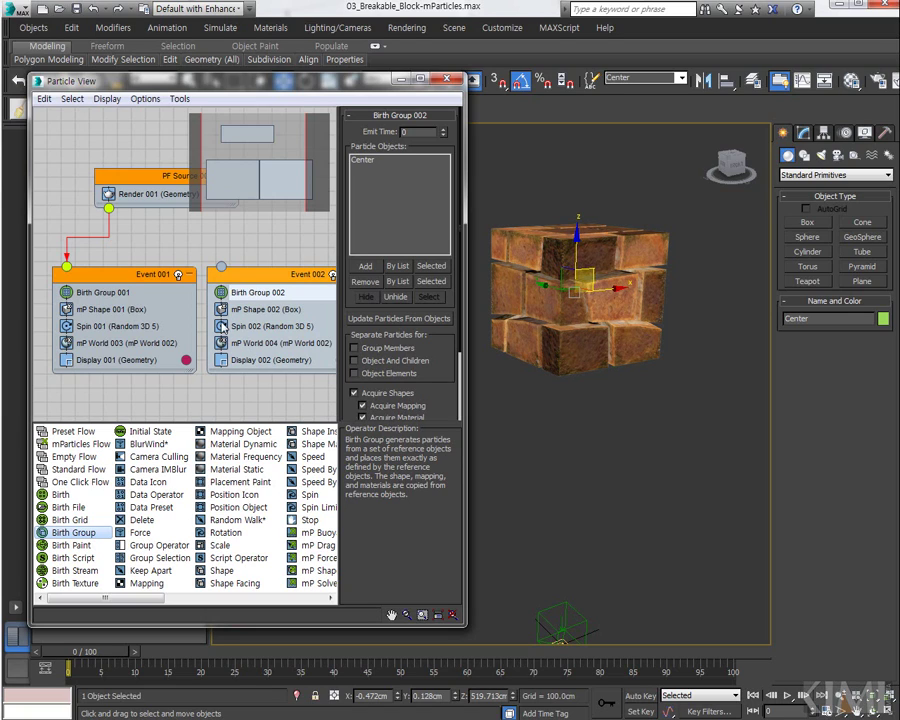
- Wire PF Source 001 to Event 002, and play the combined simulation before returning to the start frame
drag(222, 273, 109, 210)
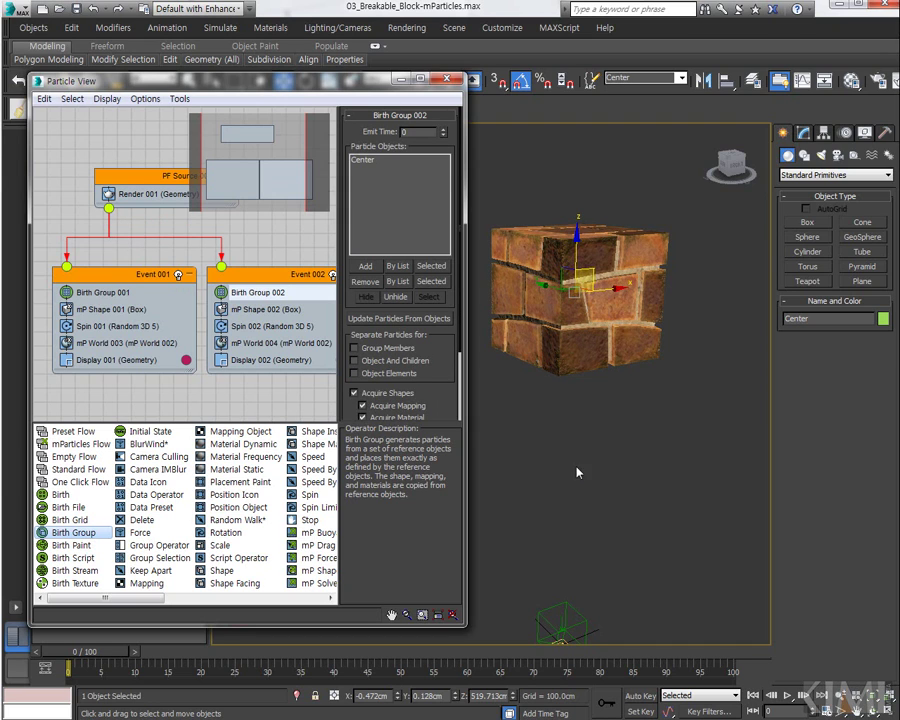
click(788, 695)
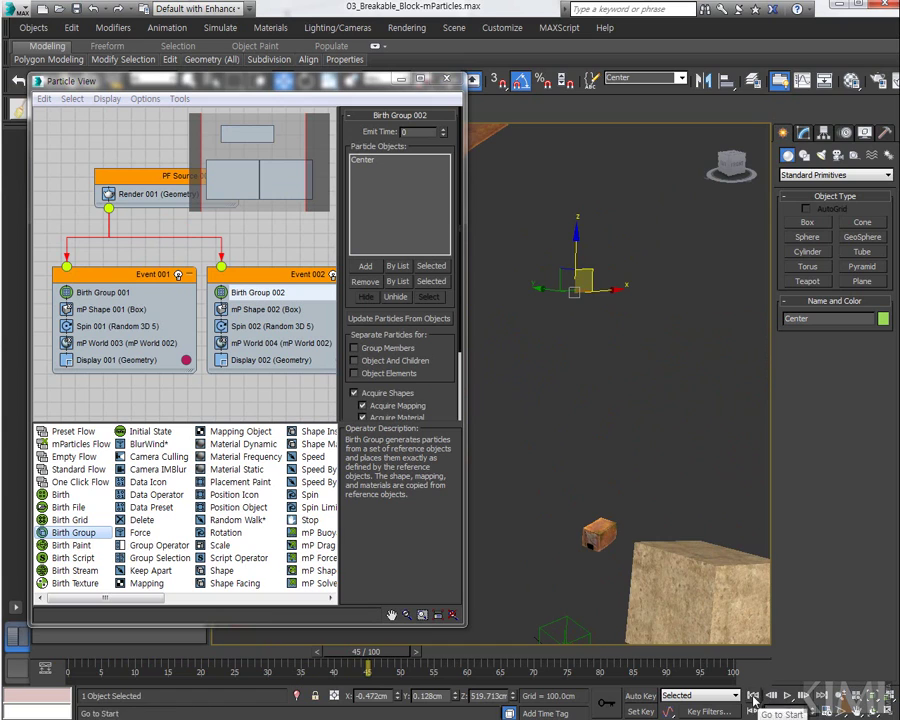
click(753, 695)
mouse_move(605, 428)
alt+middle_down()
mouse_move(566, 436)
mouse_move(586, 440)
mouse_move(655, 402)
mouse_move(643, 420)
mouse_move(623, 430)
mouse_move(660, 402)
mouse_move(640, 378)
mouse_move(621, 431)
alt+middle_up()
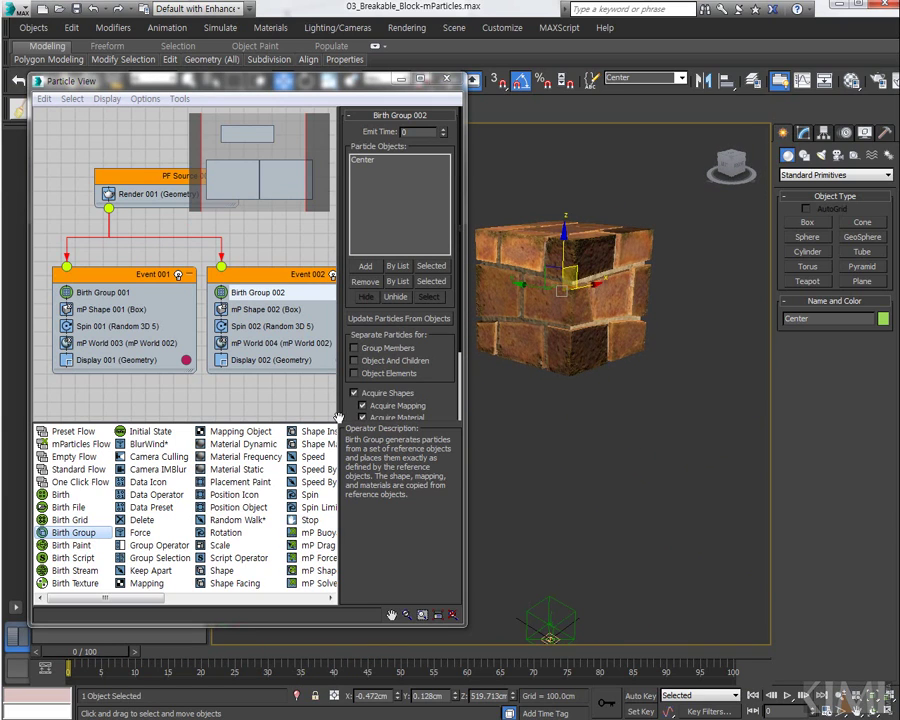
- Add a Scale operator to Event 002 above its Display operator and show its parameters
middle_drag(212, 286, 150, 258)
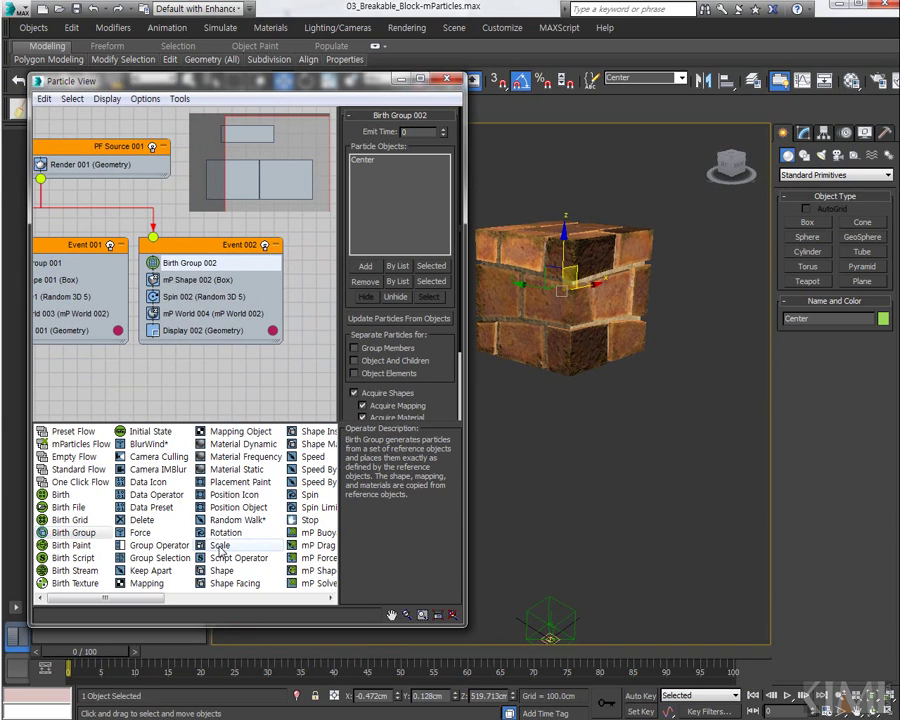
drag(220, 547, 180, 321)
click(198, 334)
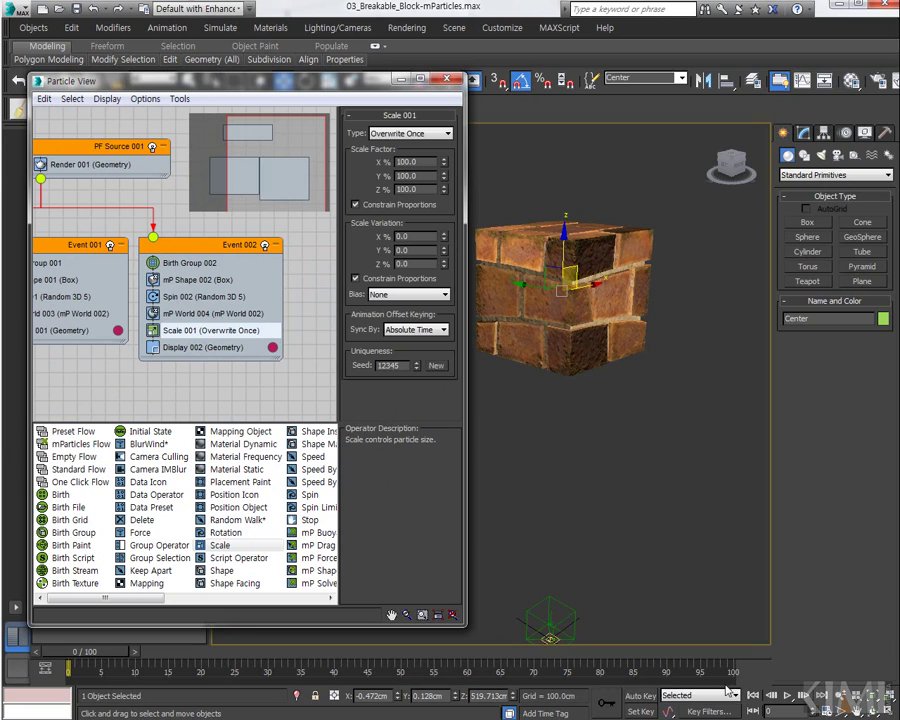
- Using Auto Key, animate Event 002's scale factor to 90% on all axes at frame 1, and turn automatic keying off
click(640, 695)
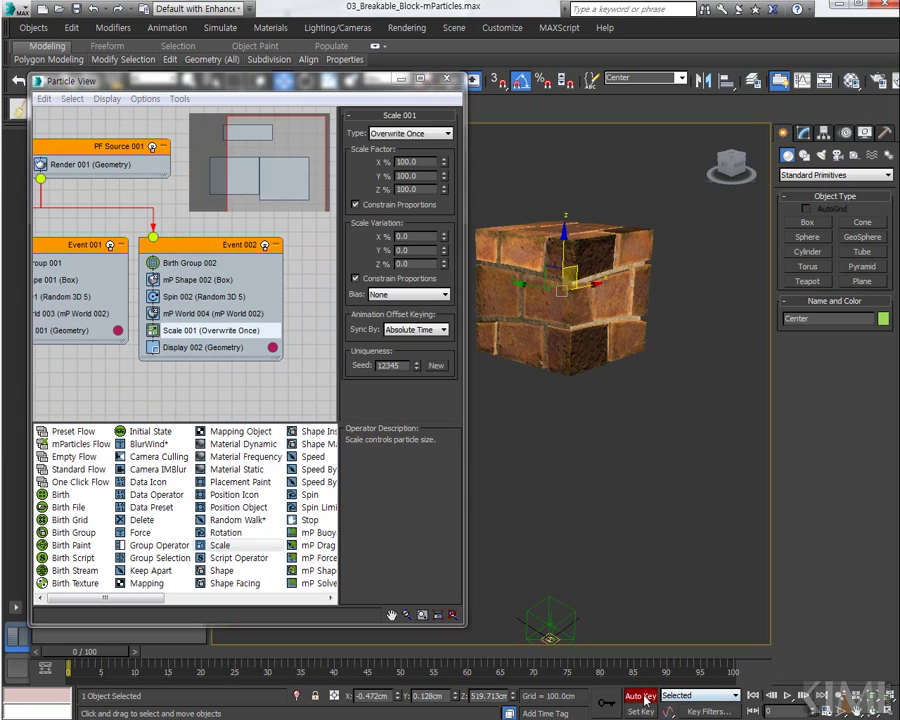
click(135, 656)
double_click(417, 163)
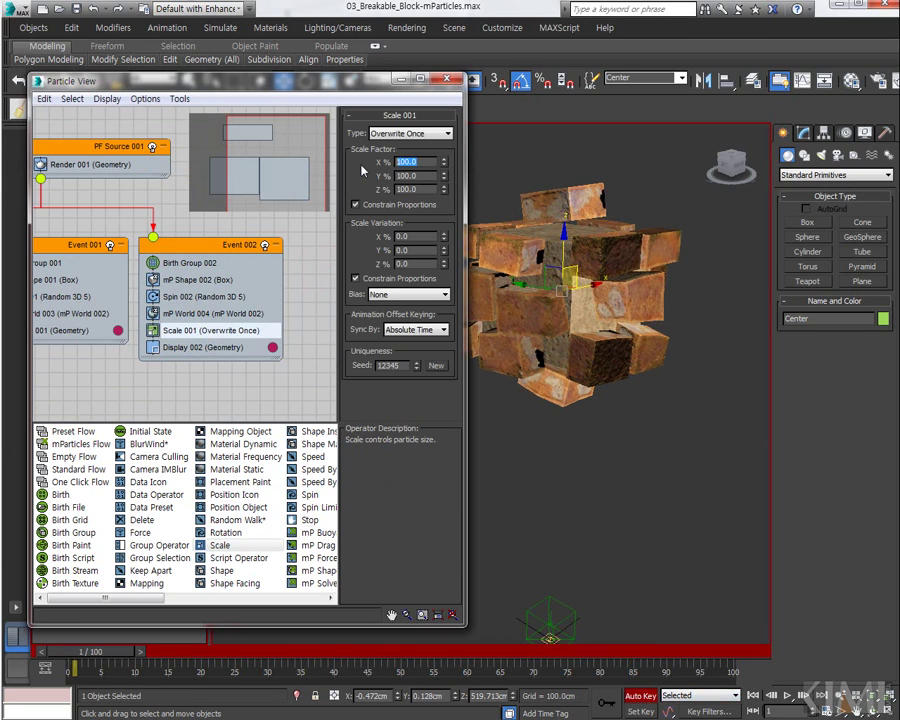
text(90)
key(Return)
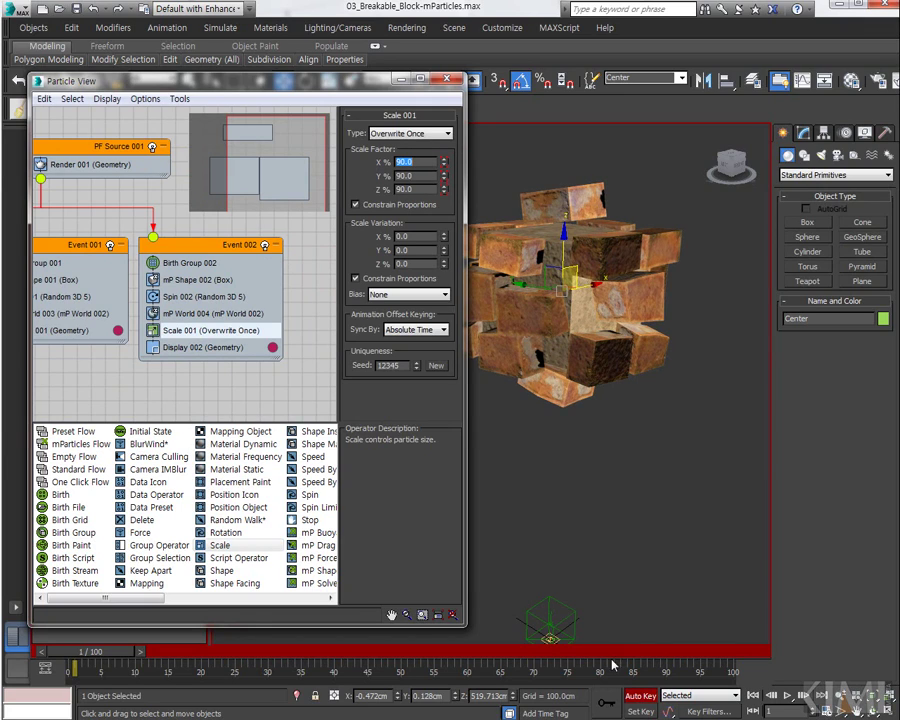
click(638, 697)
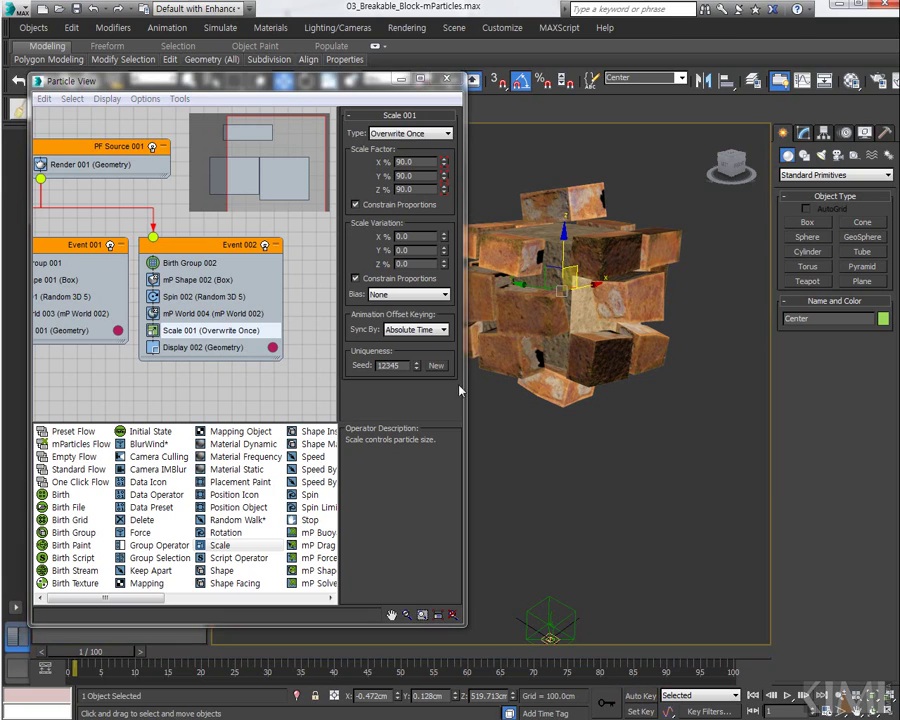
- Set Event 002's Scale type to Relative Successive, play the simulation to check the shrinking center block, and return to frame 0
click(425, 134)
click(422, 182)
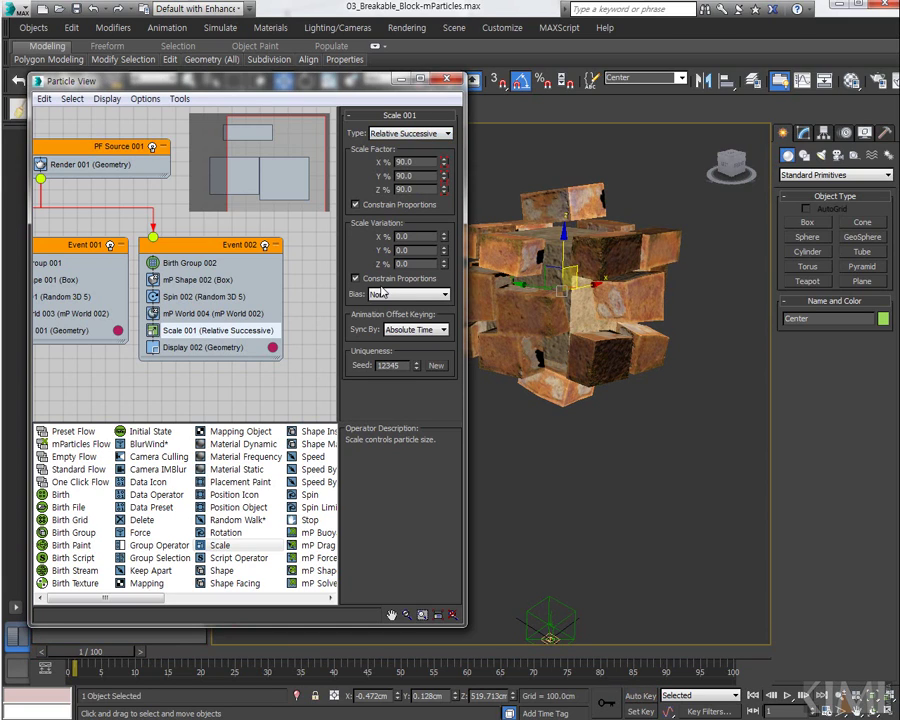
click(787, 697)
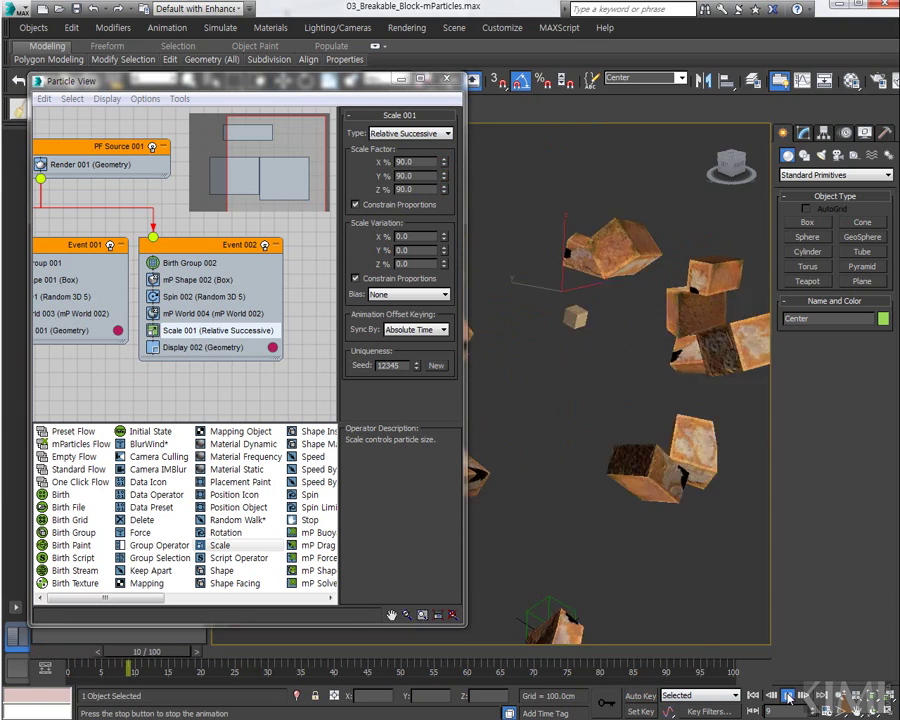
click(754, 697)
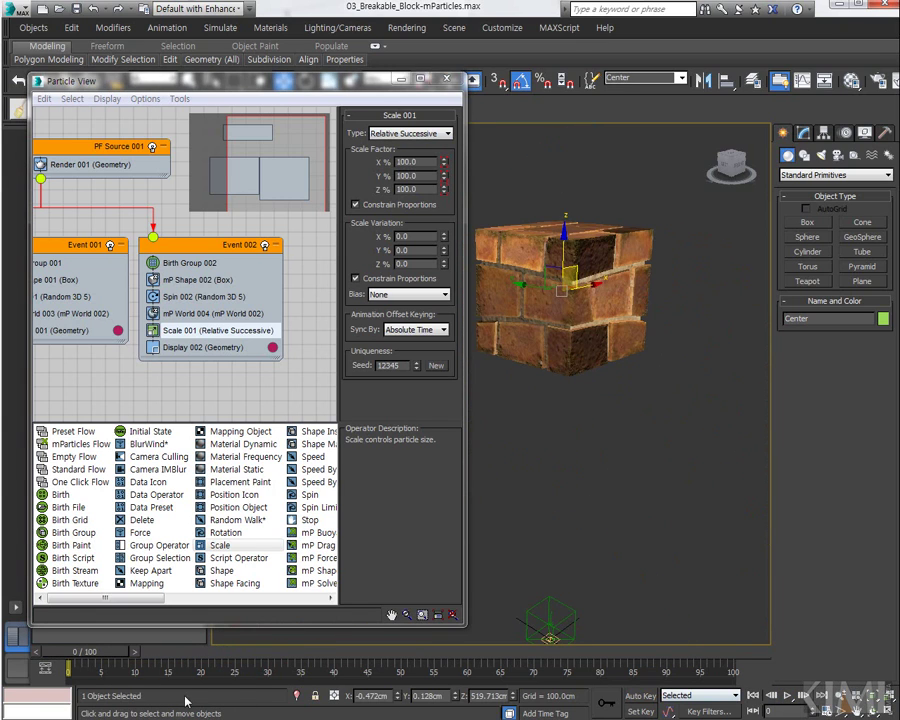
drag(100, 657, 68, 665)
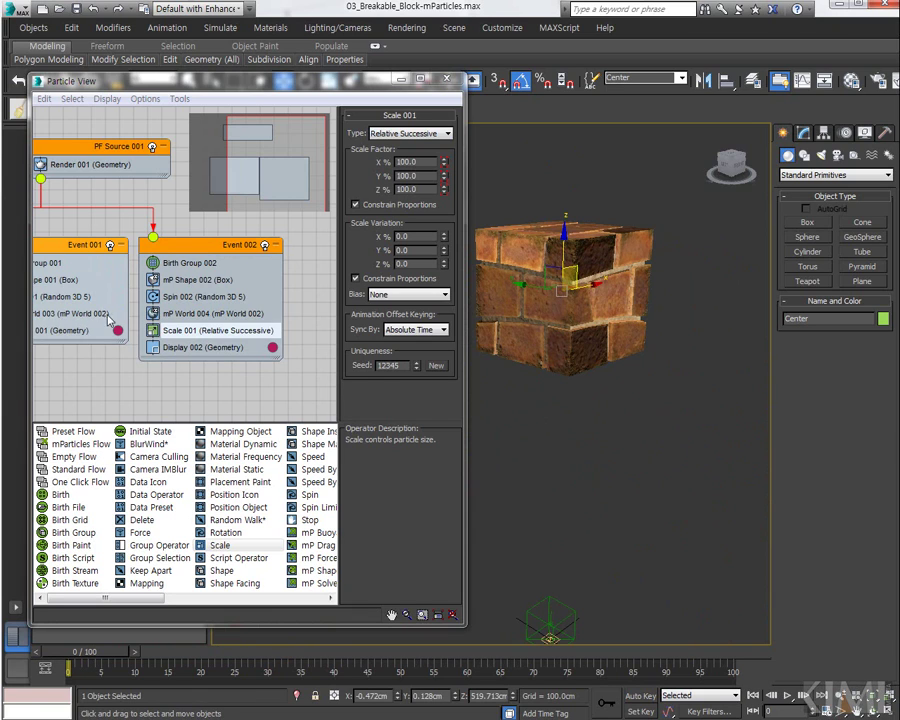
- Add a Scale operator to Event 001 above its Display operator and show its parameters
middle_drag(114, 313, 168, 305)
middle_drag(130, 272, 150, 291)
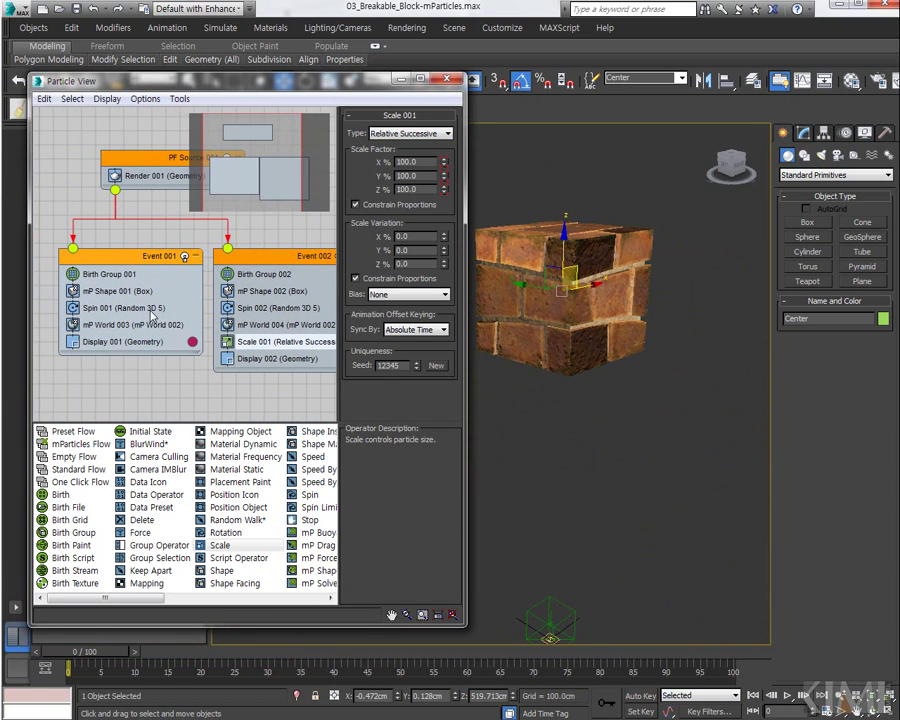
click(115, 258)
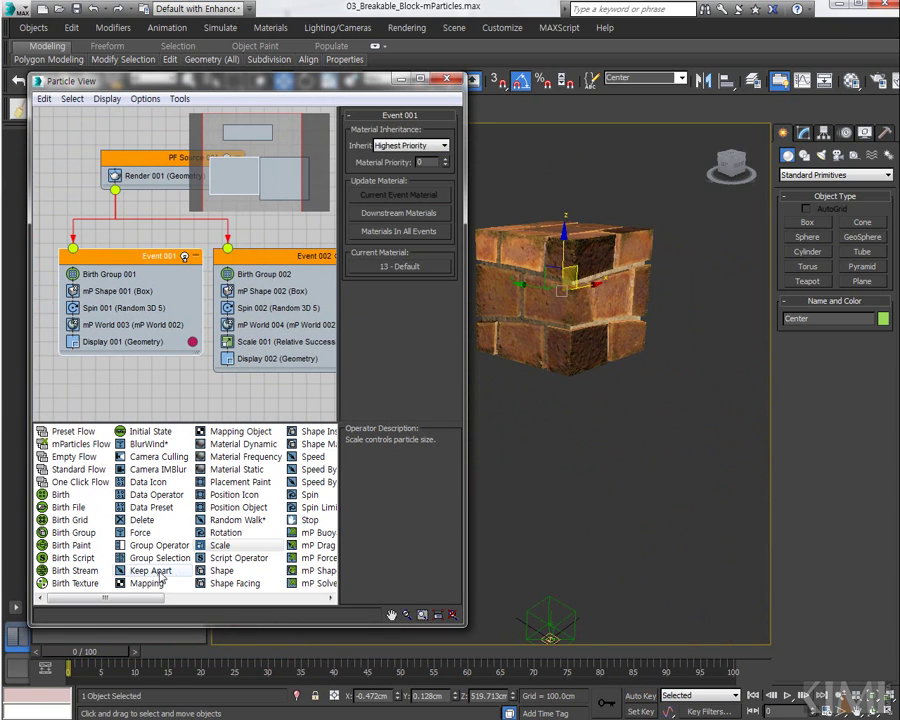
drag(207, 553, 97, 343)
click(110, 344)
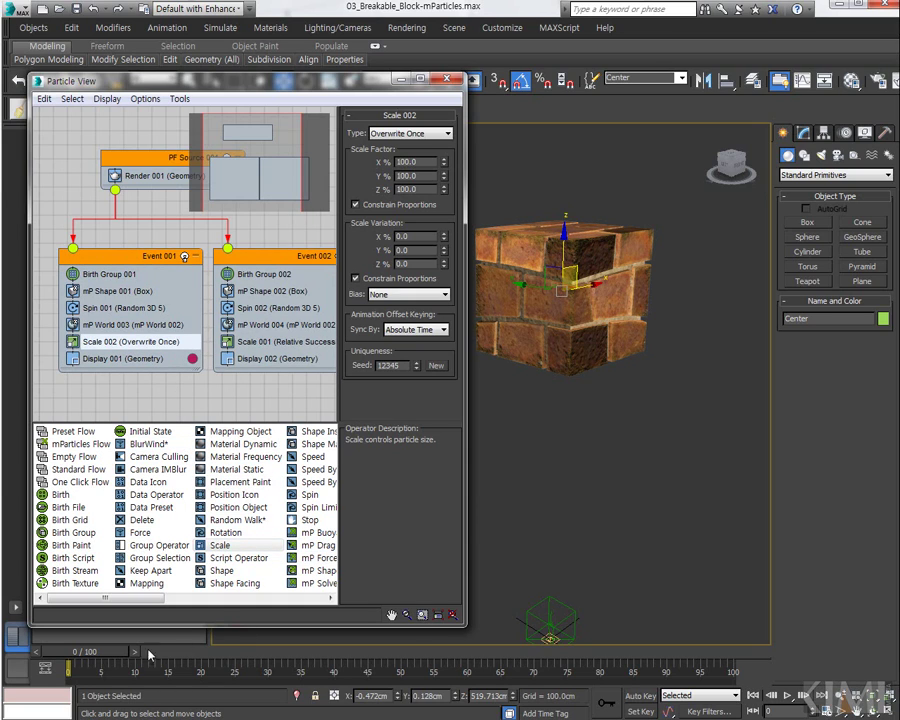
- Using Auto Key, key Event 001's scale factor at 100% at frame 15 and 95% at frame 16 on all axes
drag(105, 658, 205, 658)
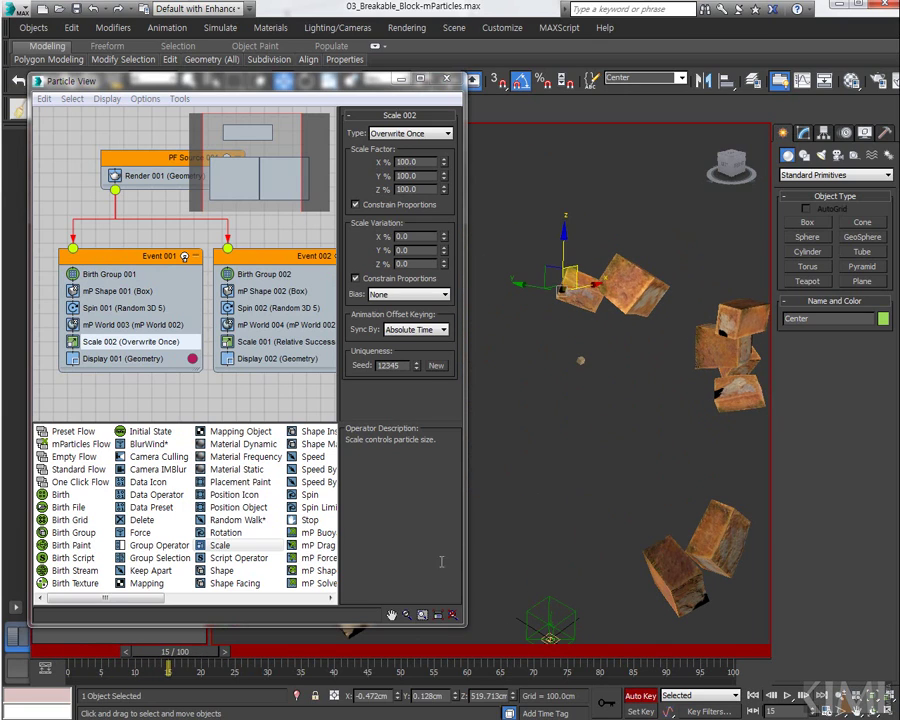
click(443, 160)
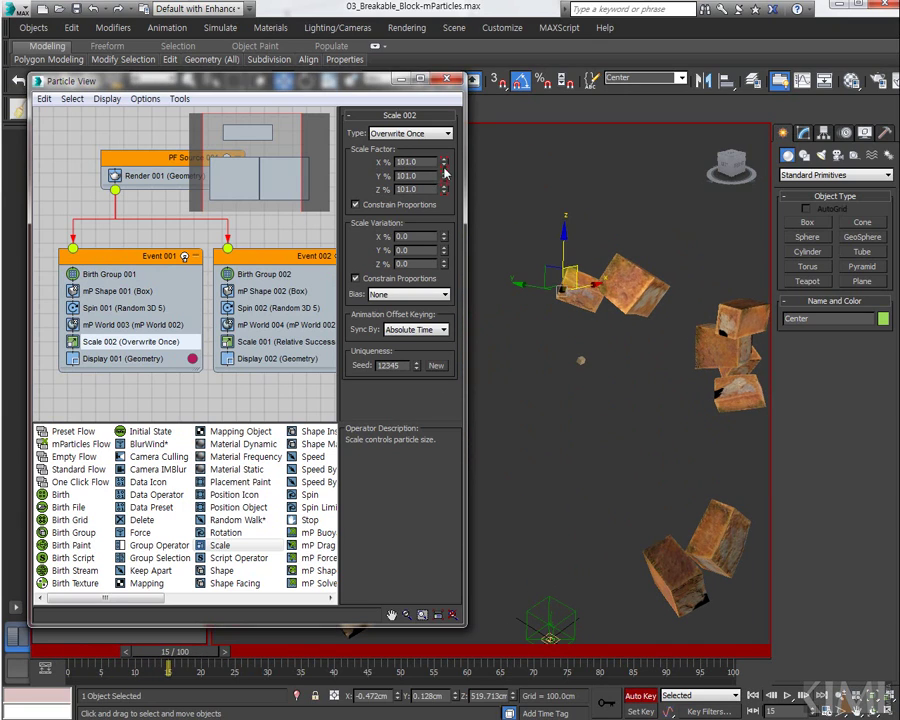
drag(190, 646, 199, 651)
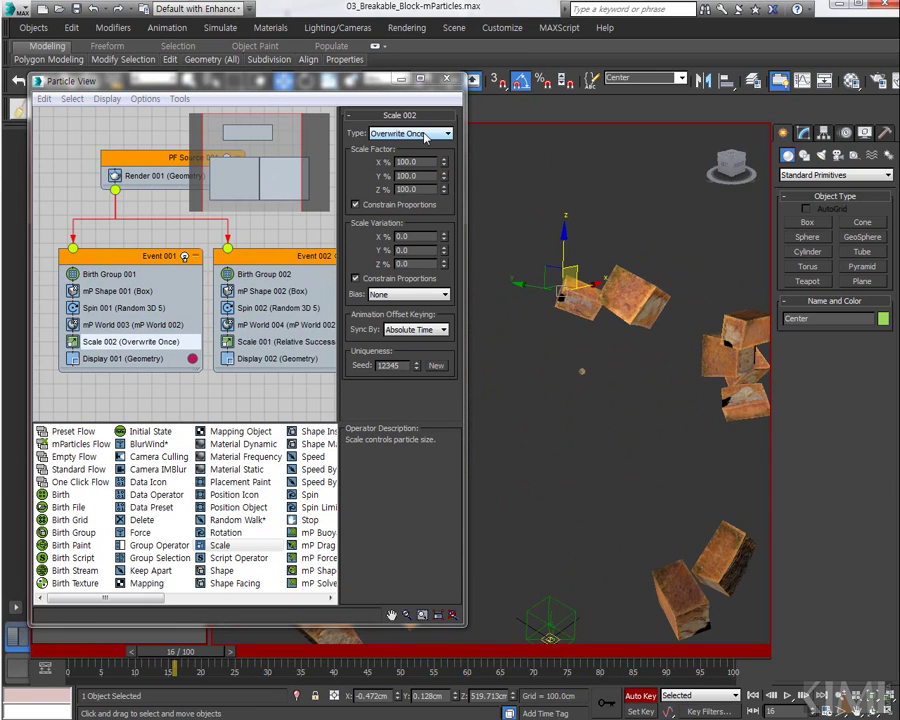
double_click(423, 160)
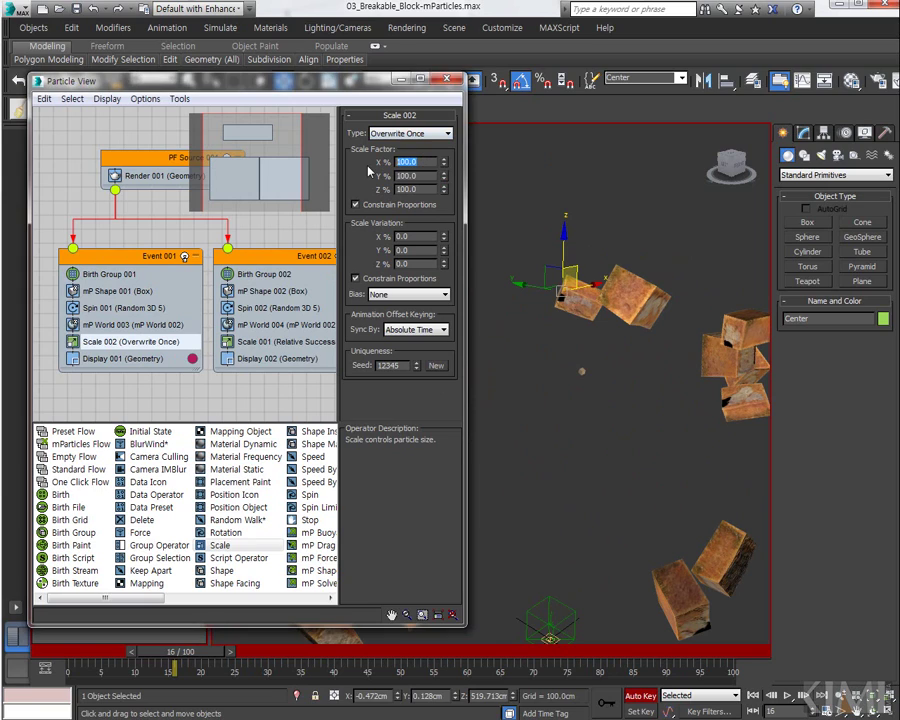
text(95)
key(Return)
- Set Event 001's Scale type to Relative Successive, turn off automatic keying, and return to frame 0
click(446, 133)
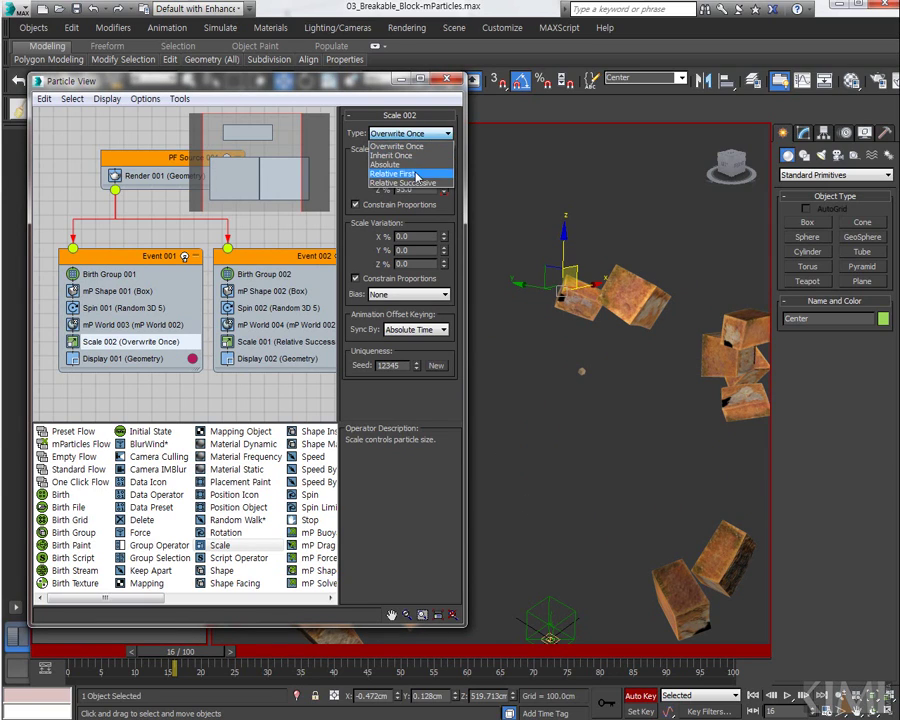
click(405, 184)
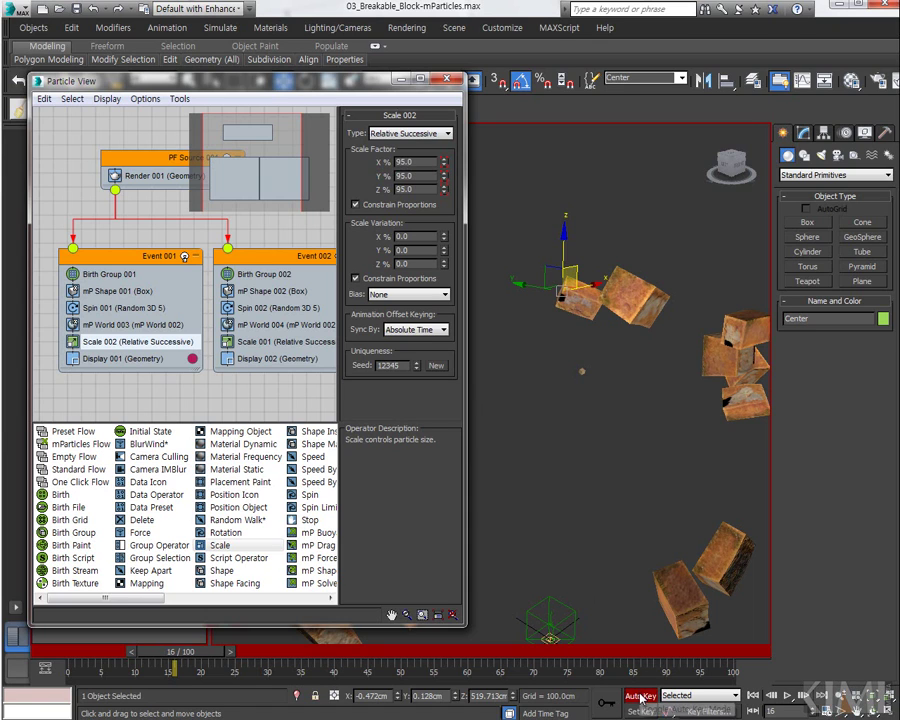
key(n)
drag(188, 660, 88, 660)
scroll(631, 408, down, 5)
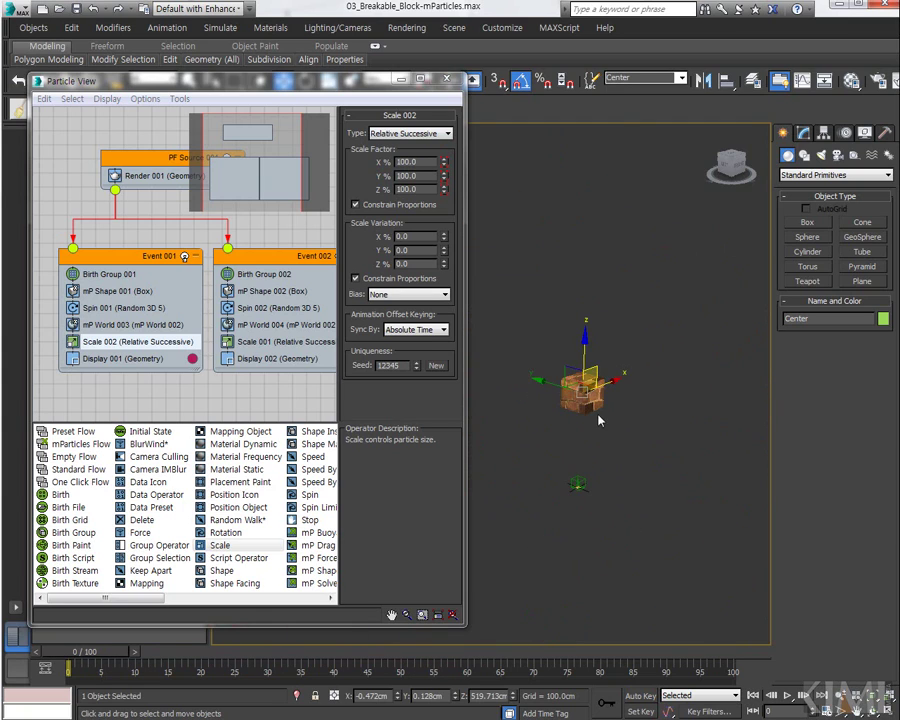
scroll(598, 416, up, 3)
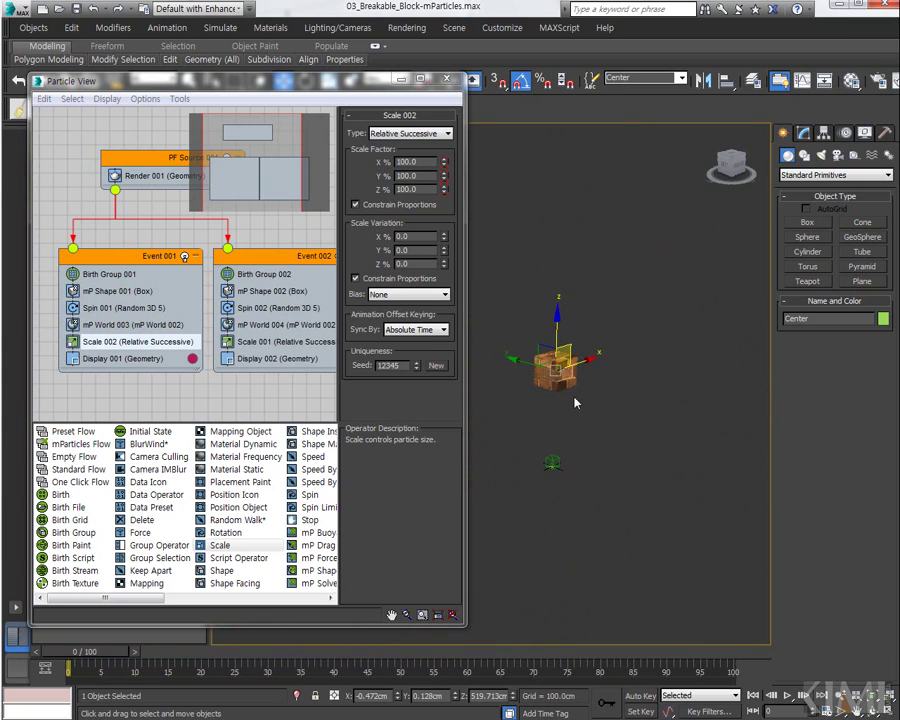
- Close Particle View and scrub the timeline back to frame 0 with the brick block framed in the viewport
click(445, 81)
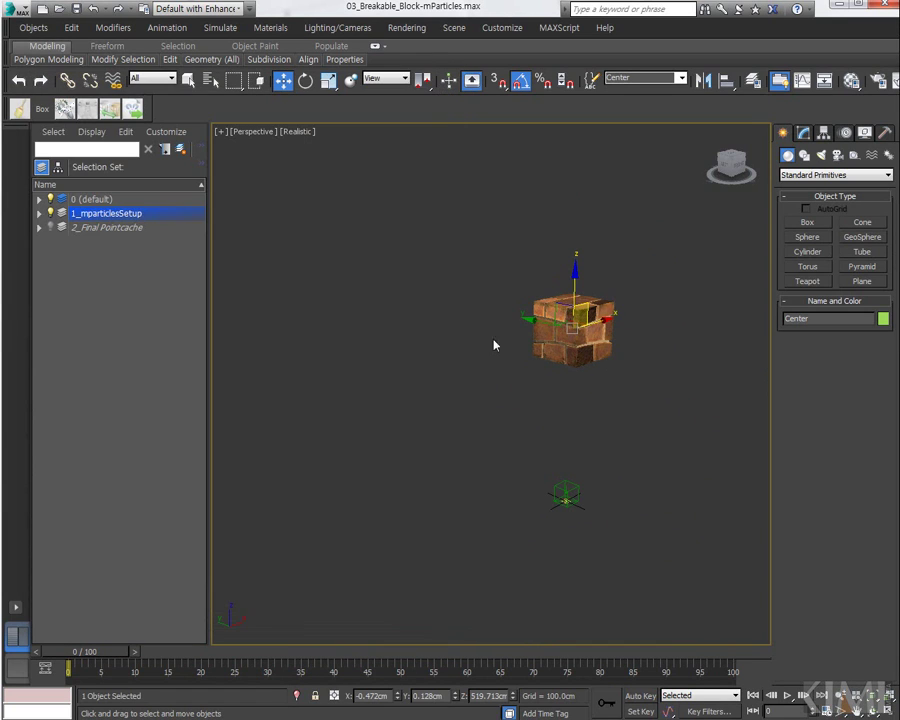
middle_drag(494, 340, 516, 386)
scroll(512, 384, up, 2)
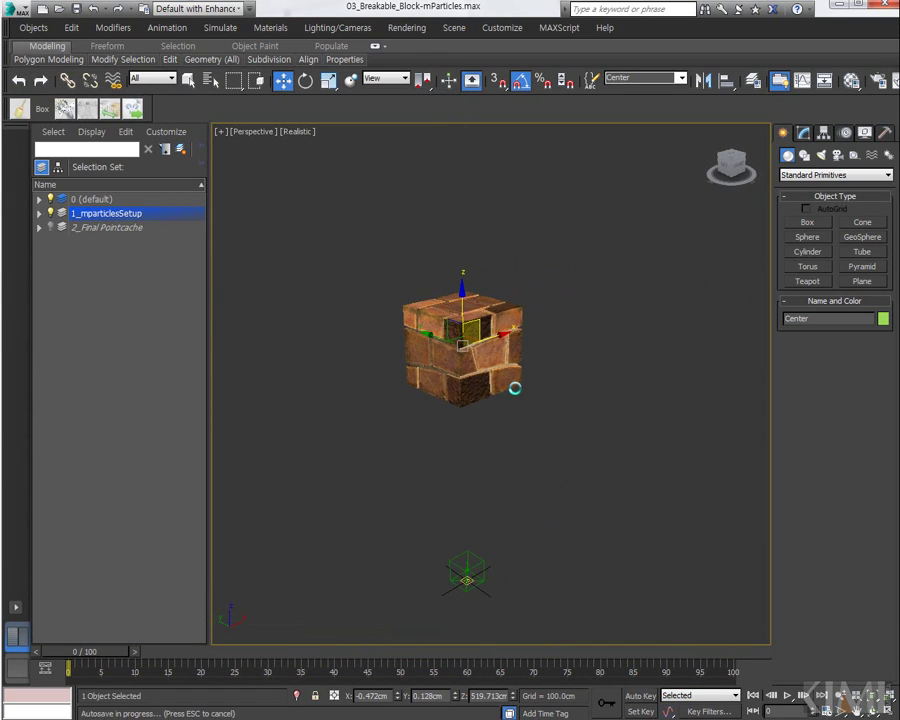
drag(110, 645, 72, 658)
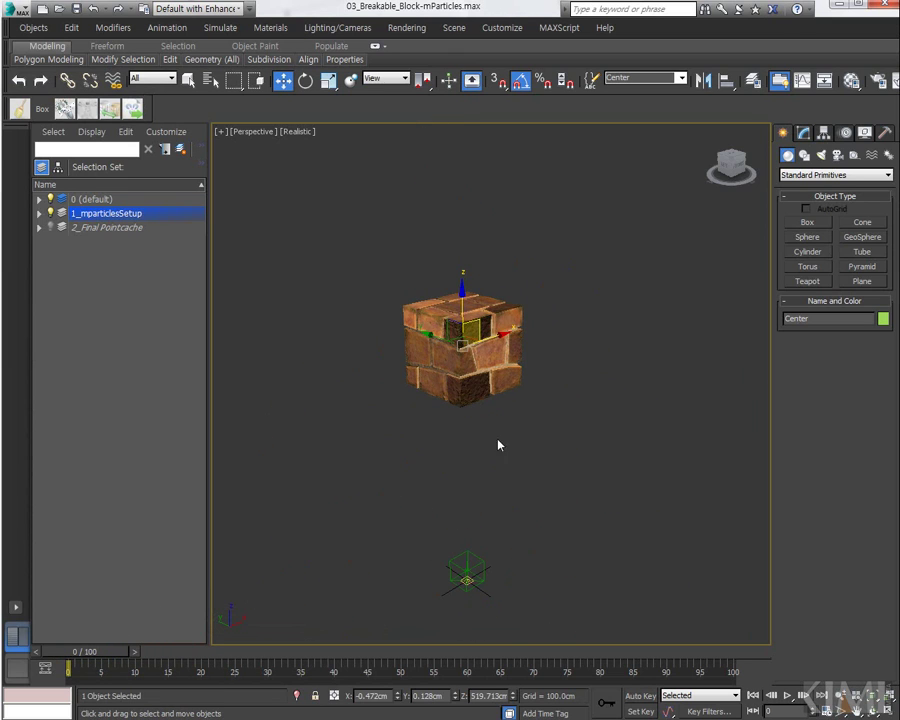
- Check the modifier options of the brick particle event's object, and clear the selection
click(490, 304)
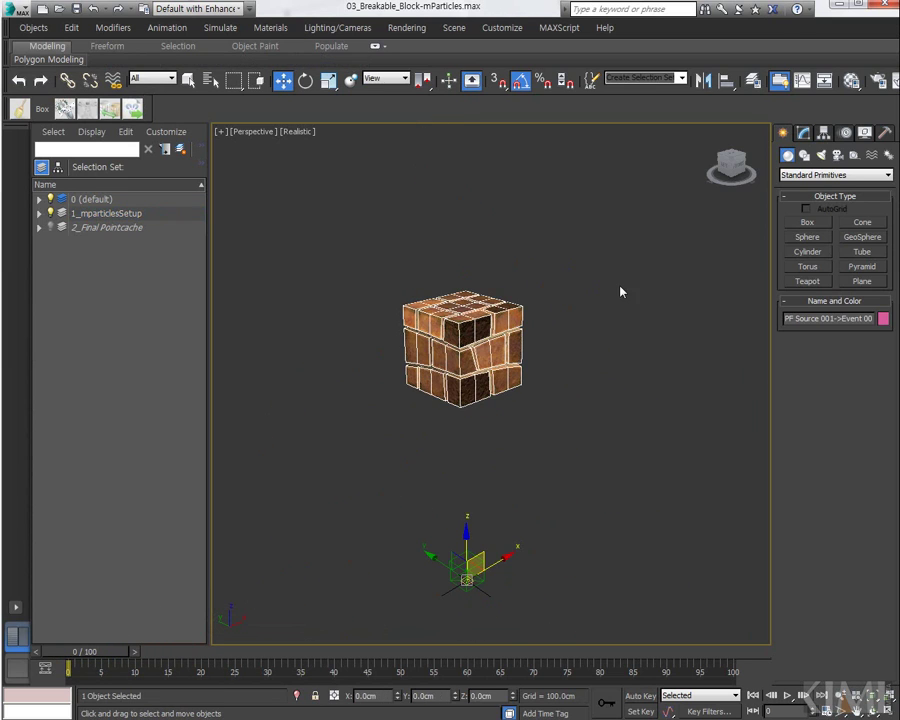
click(804, 132)
click(565, 412)
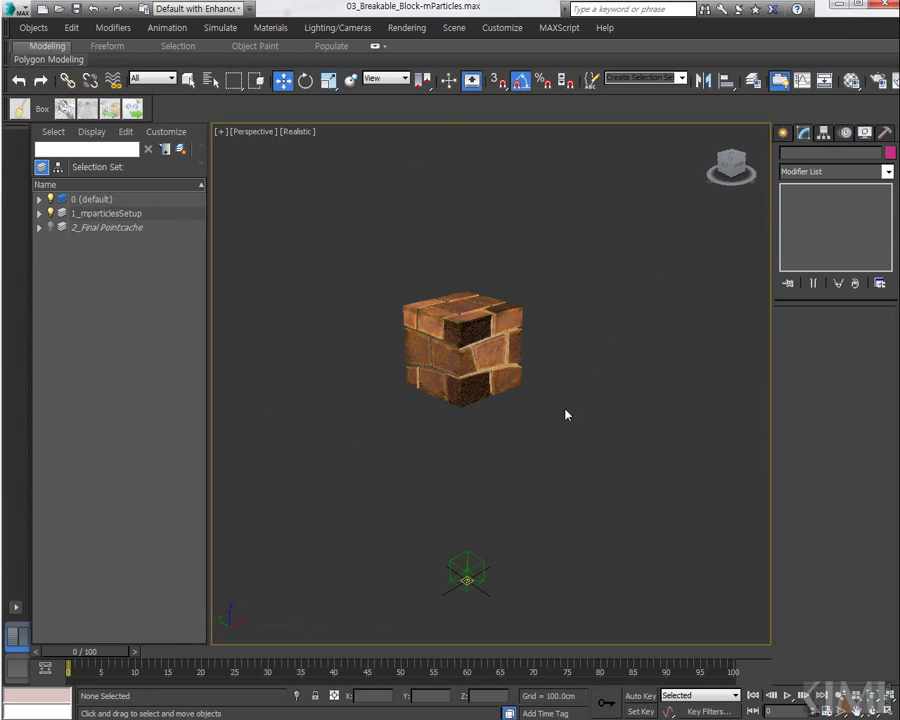
- Create a Mesher compound object beside the brick block
click(783, 132)
click(820, 175)
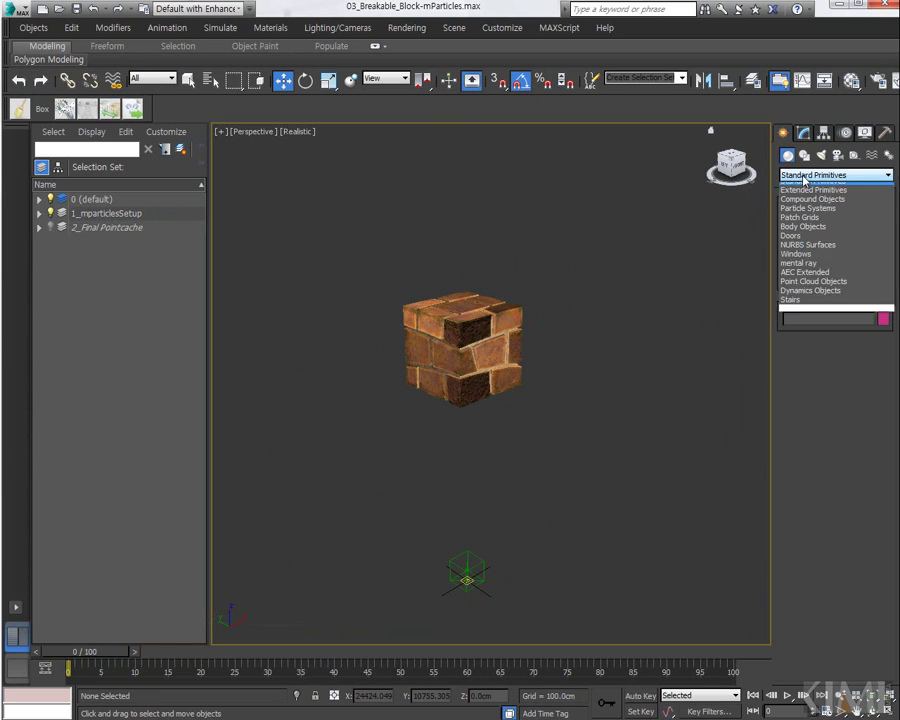
click(808, 203)
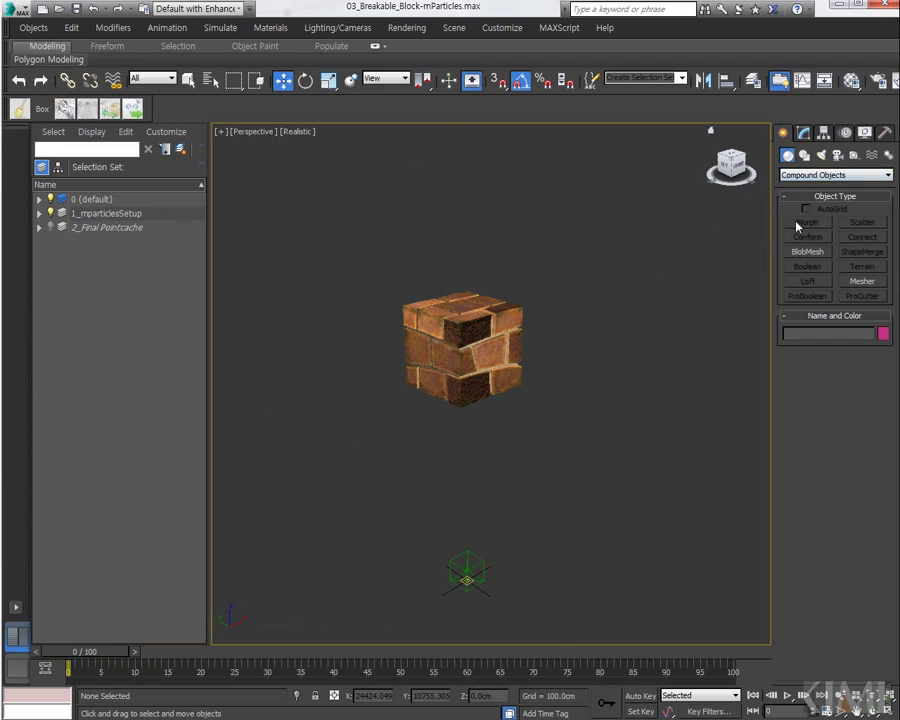
click(862, 282)
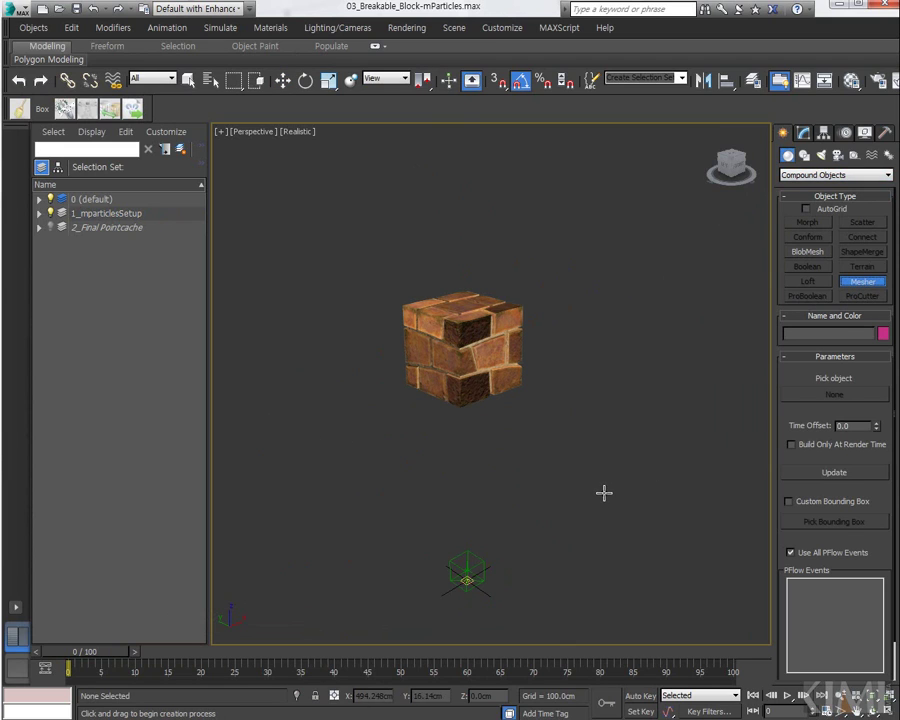
drag(600, 383, 606, 395)
key(w)
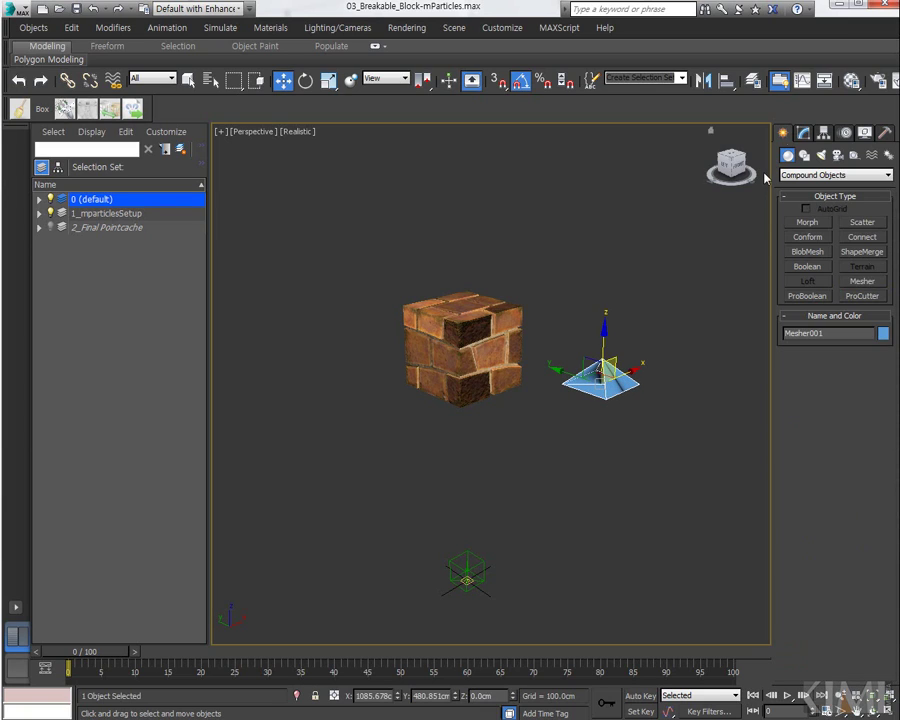
- Assign the brick particles, PF Source 001->Event 001, as the Mesher's source object
click(803, 134)
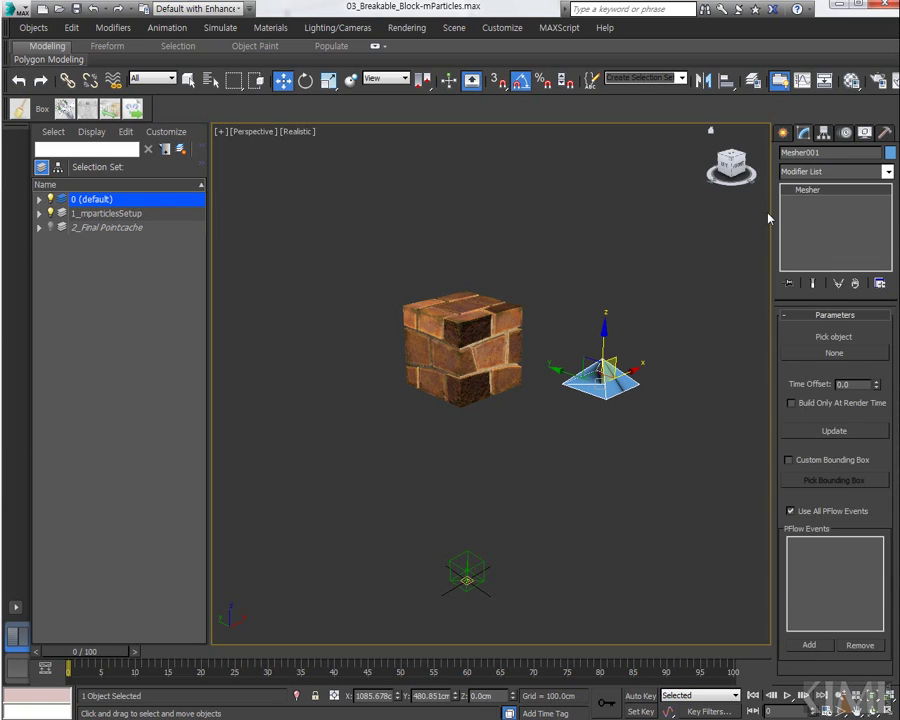
click(818, 353)
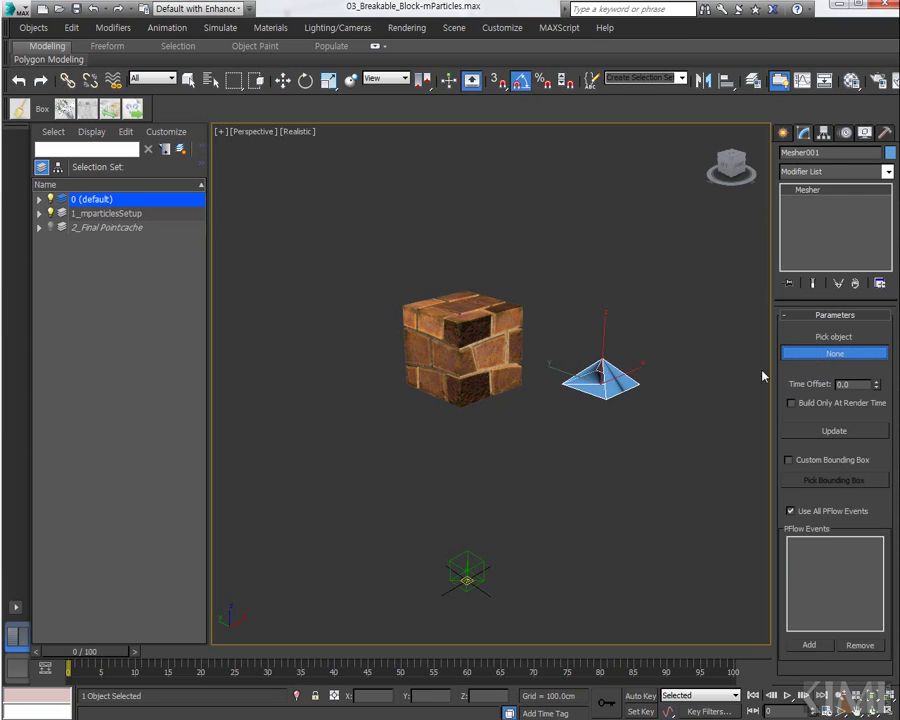
click(470, 330)
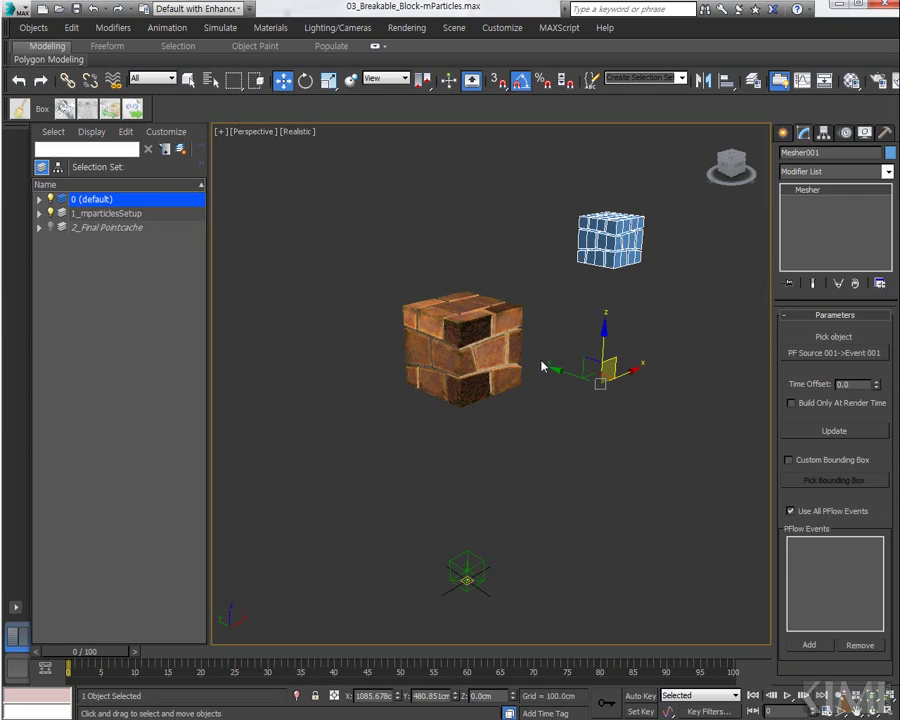
- Apply the brick material from the first material sample to the Mesher object, and close the Material Editor
middle_drag(542, 361, 532, 371)
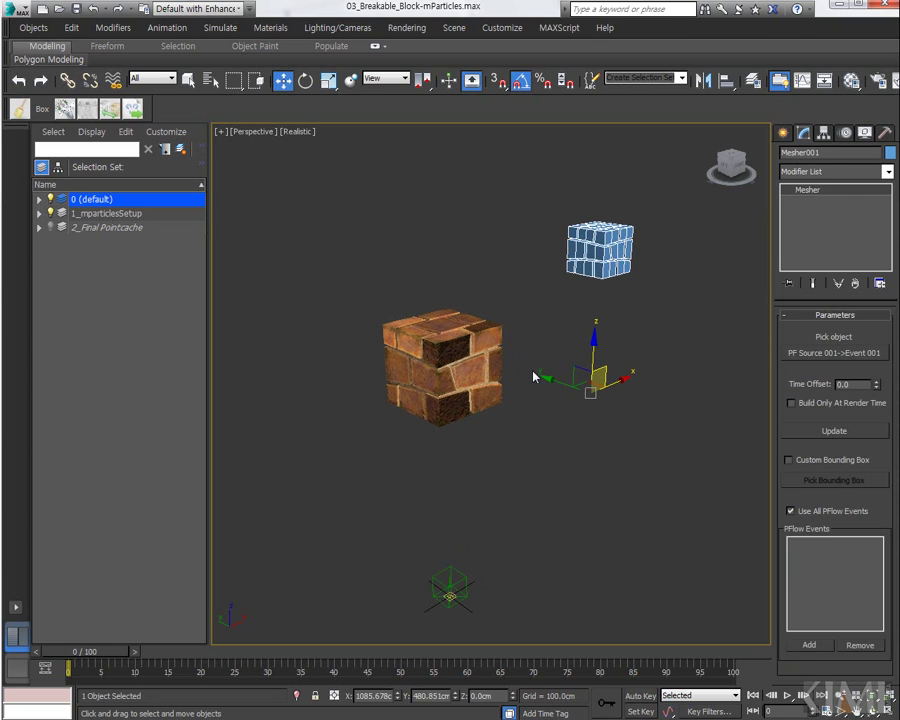
click(851, 81)
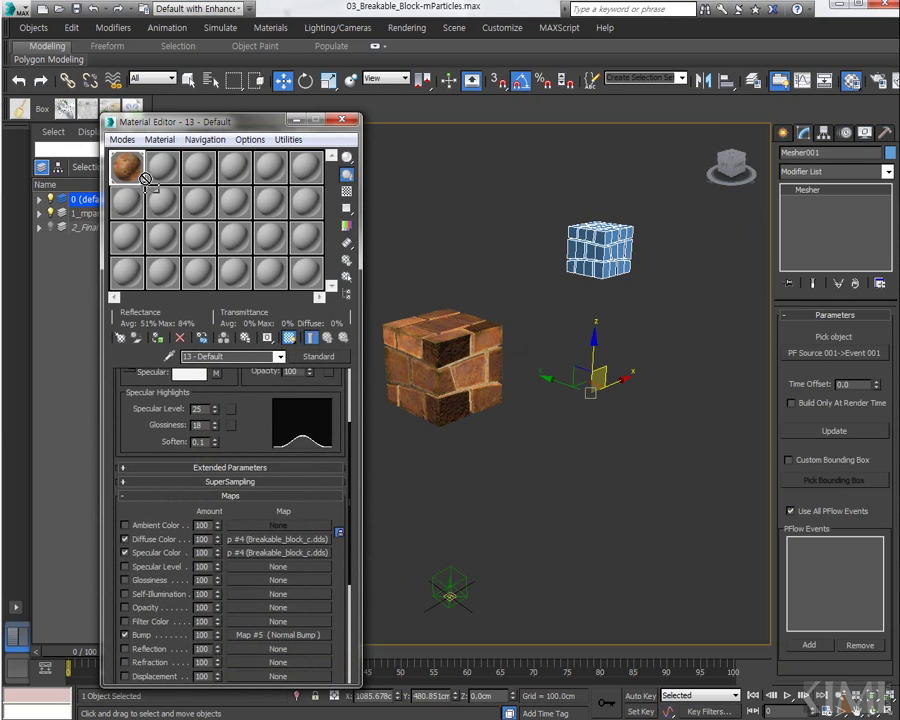
drag(605, 242, 604, 240)
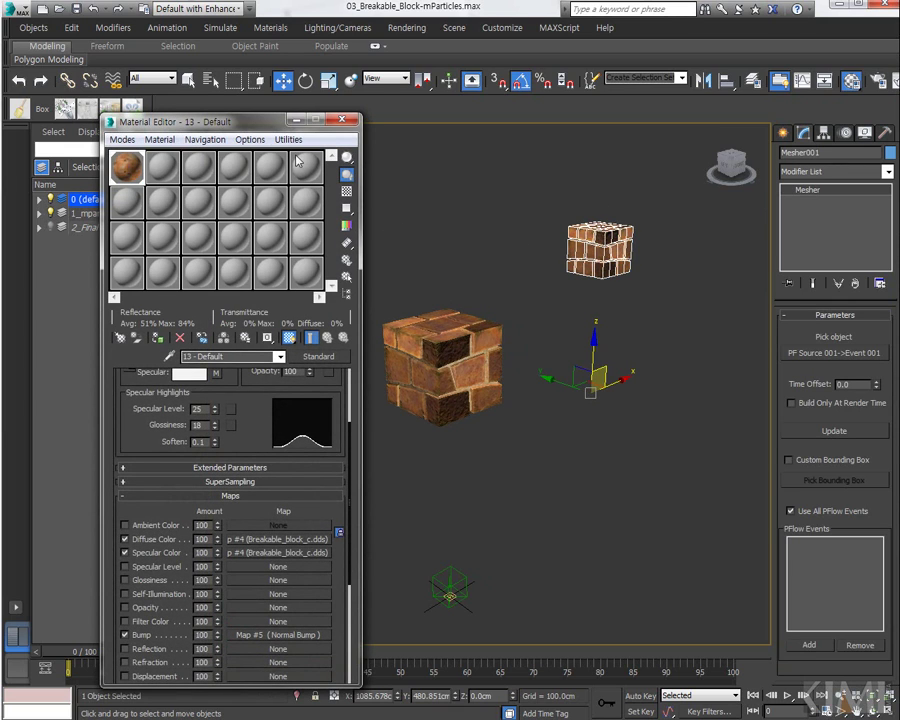
click(342, 120)
middle_drag(553, 377, 502, 405)
scroll(523, 397, up, 3)
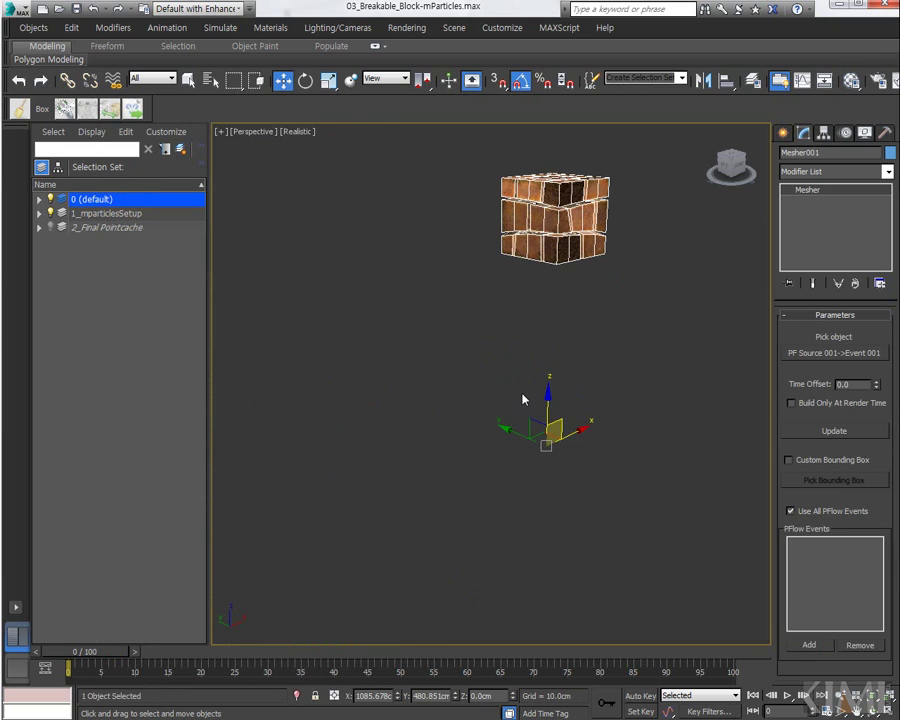
scroll(525, 402, down, 3)
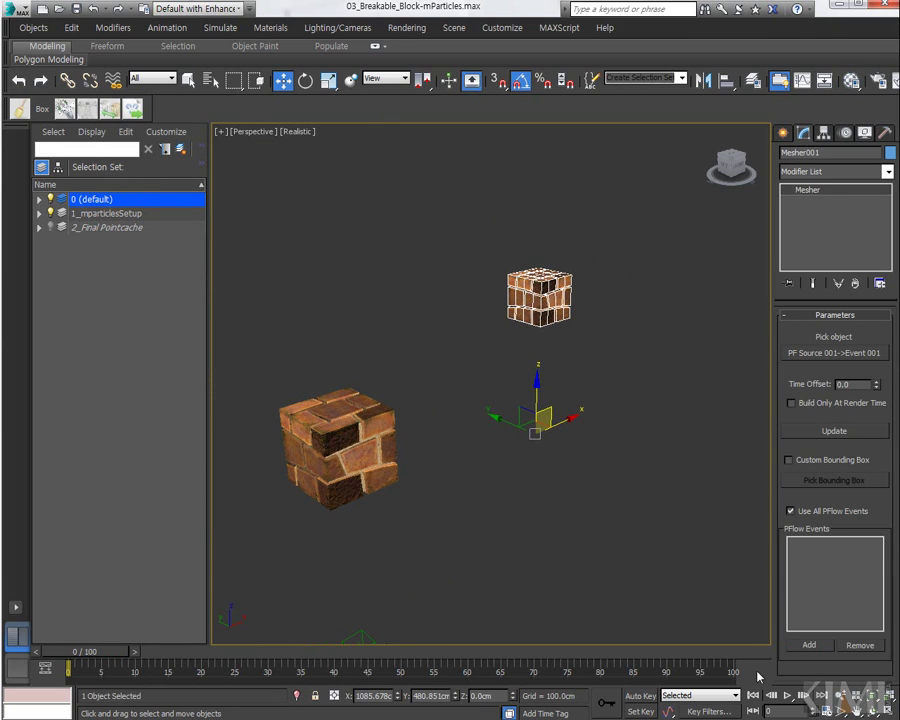
- Play the animation twice to check the textured Mesher breaking apart, and return to frame 0
click(787, 697)
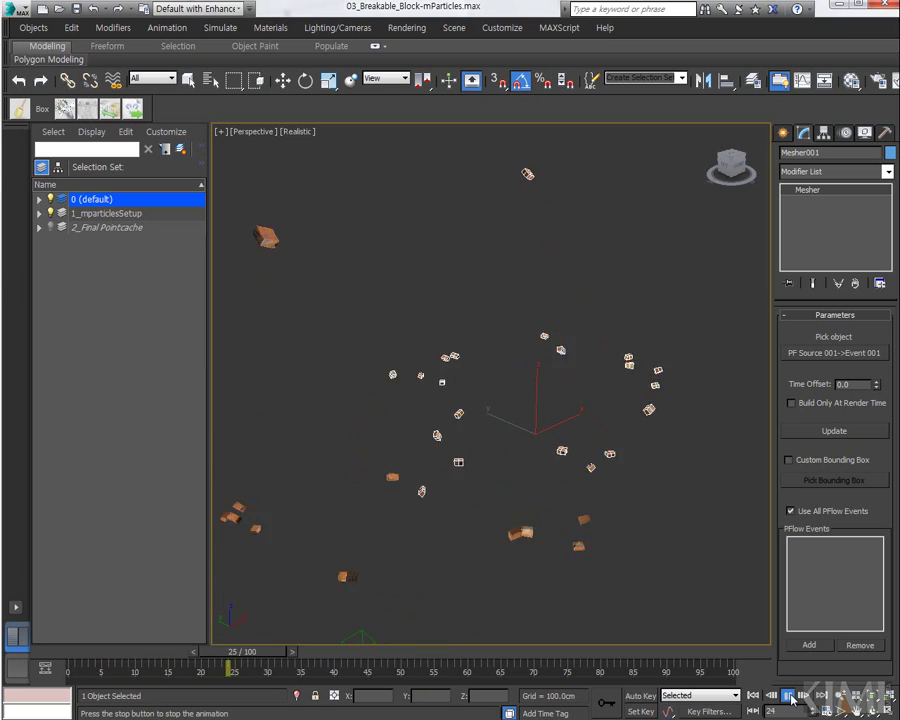
click(790, 697)
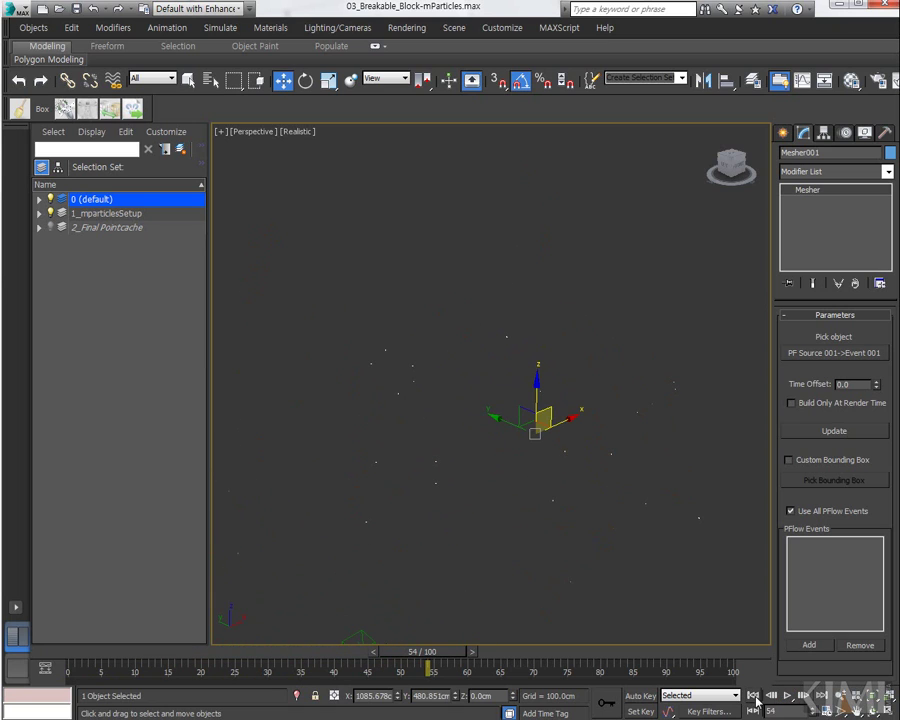
click(754, 696)
click(787, 697)
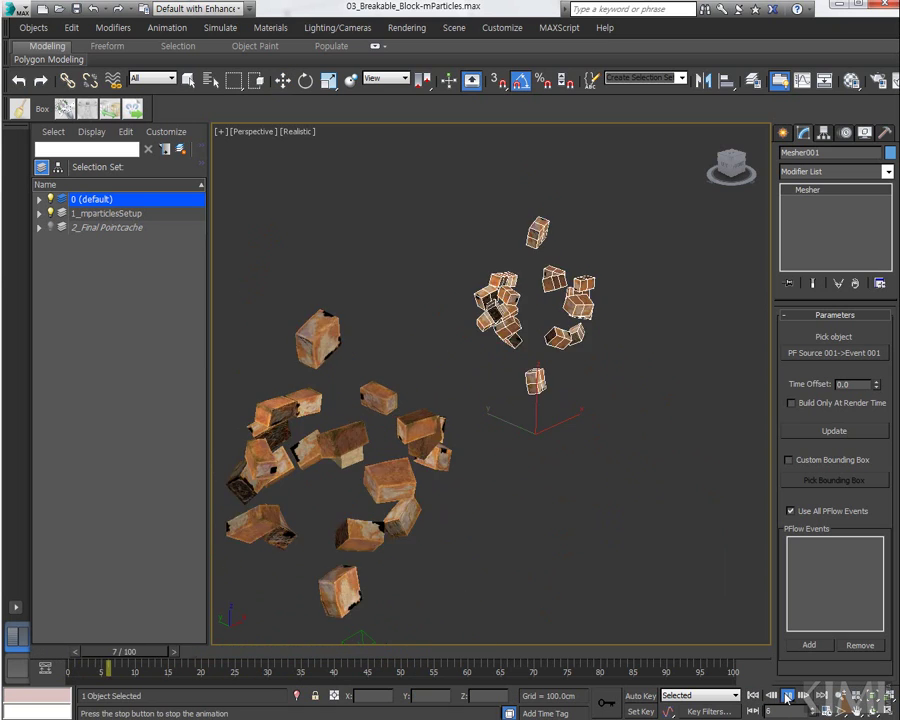
click(787, 697)
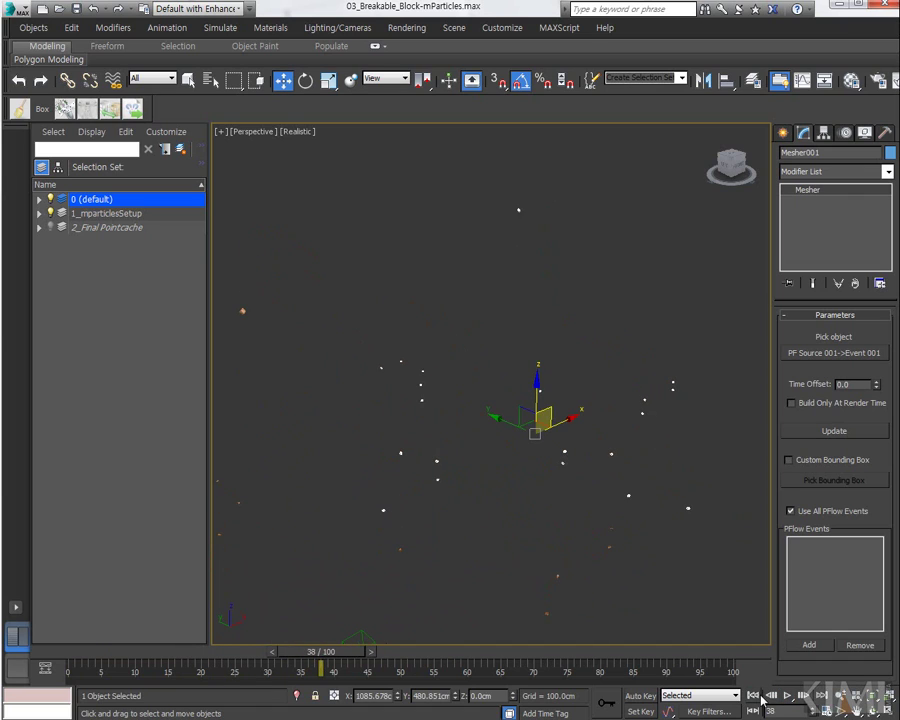
click(754, 696)
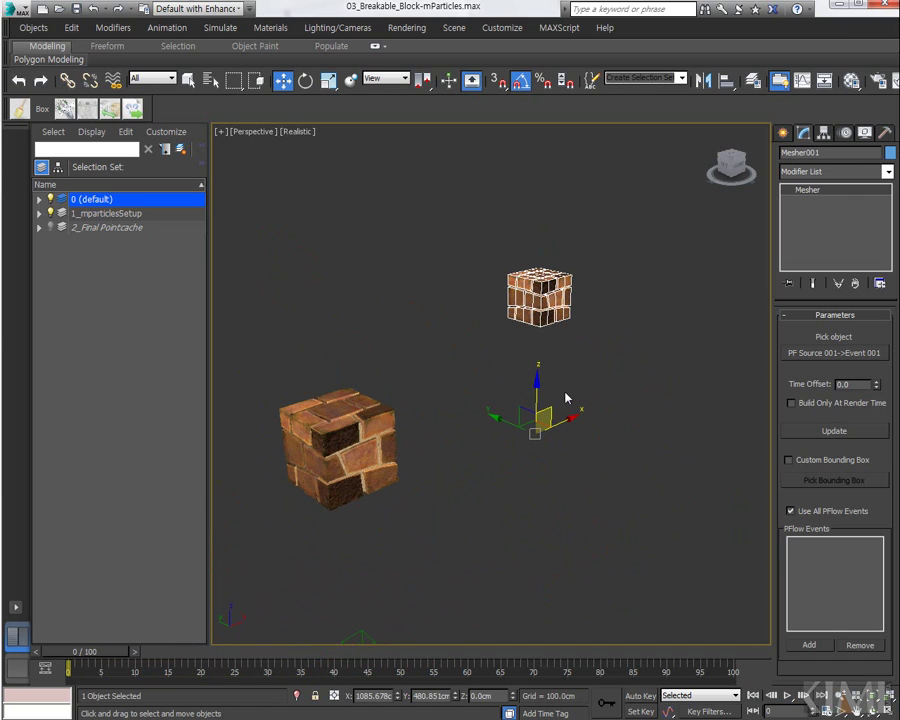
- Clone the Mesher as a copy named Mesher002 and assign PF Source 001->Event 002 as its source object
key(ctrl+v)
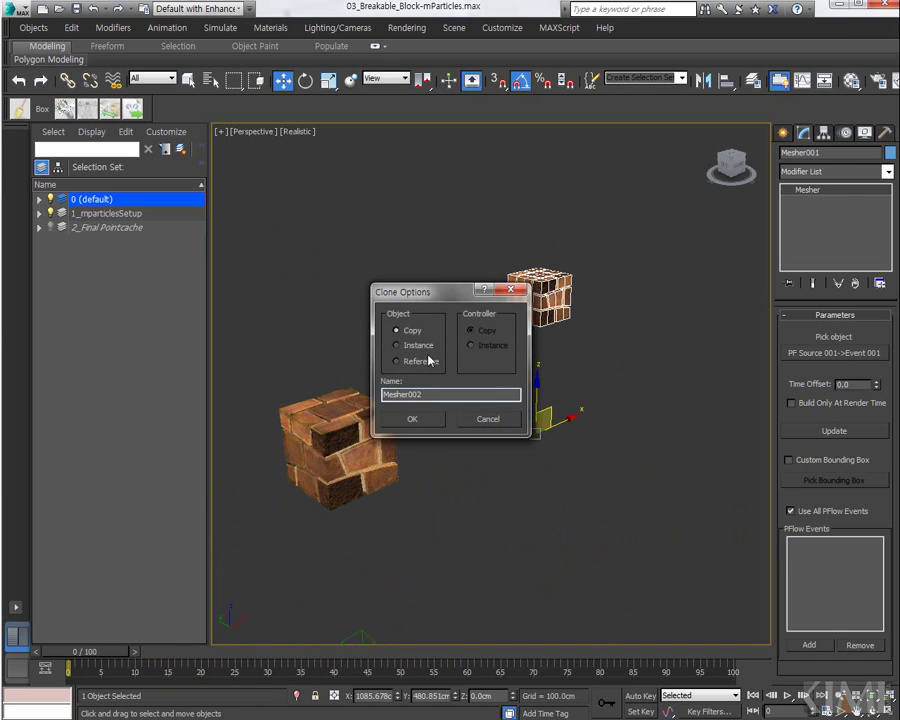
click(412, 419)
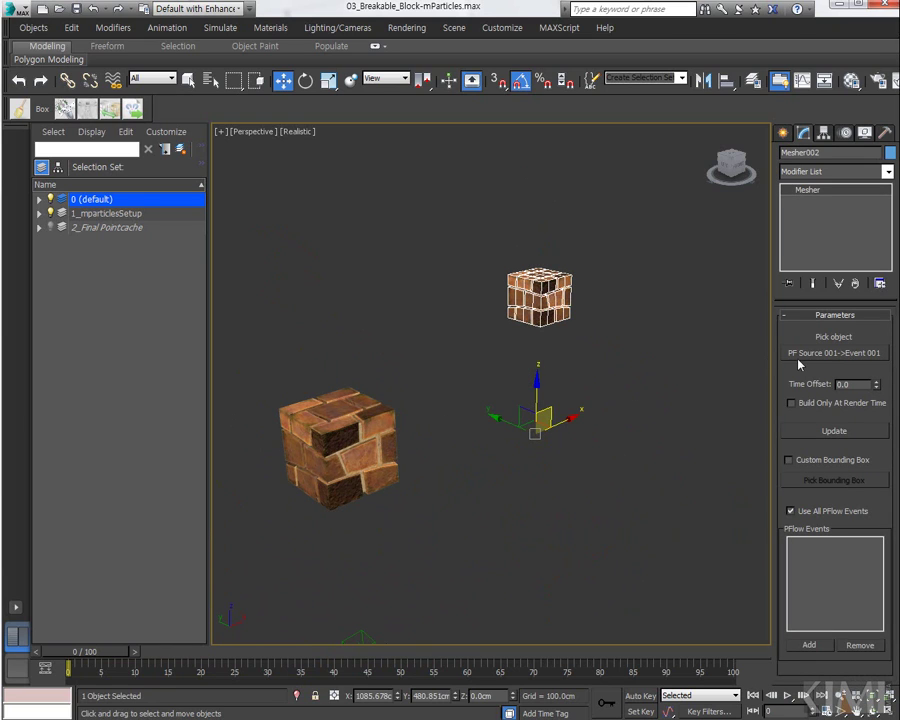
click(825, 353)
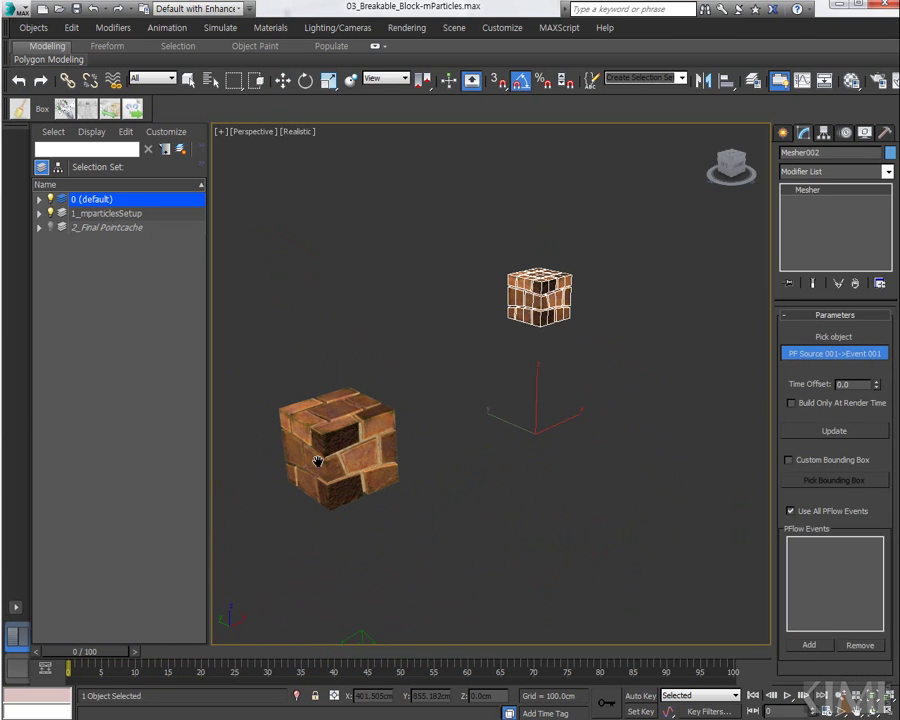
scroll(405, 430, up, 5)
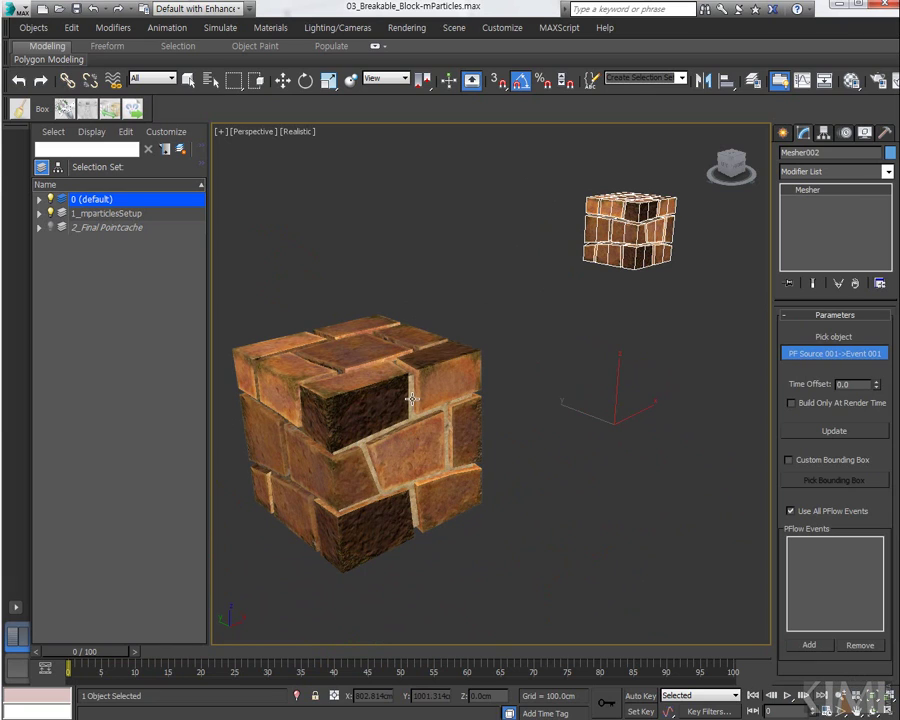
click(412, 399)
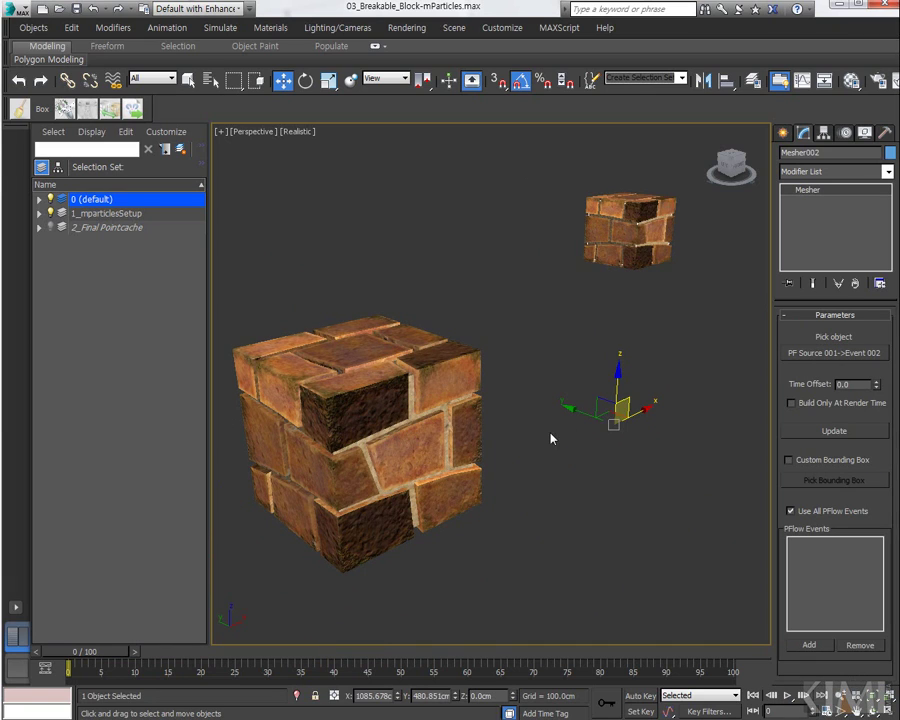
scroll(550, 438, down, 5)
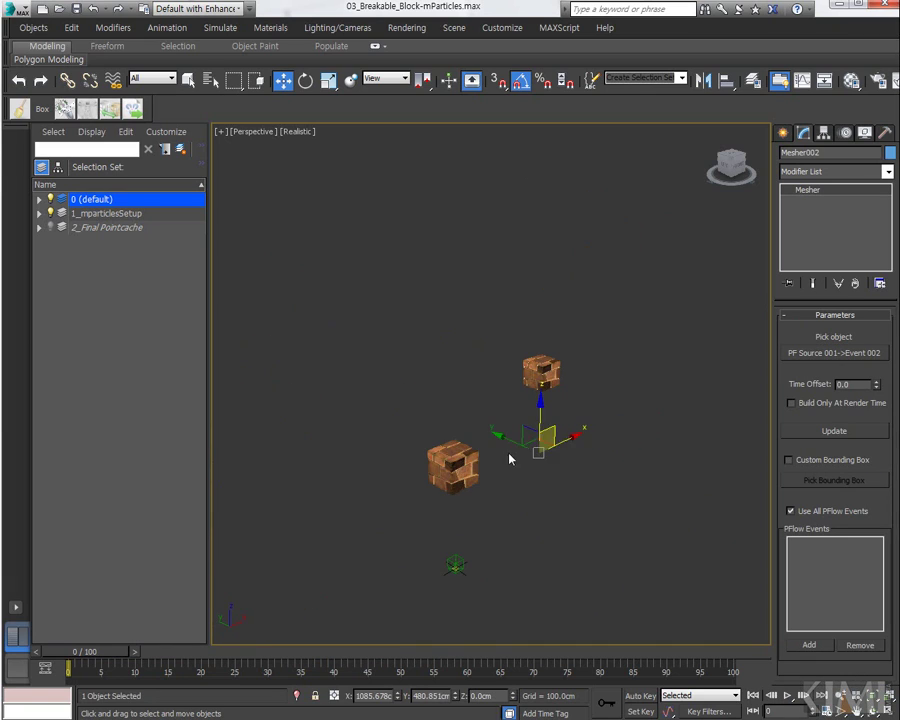
- Play the animation to check both Mesher objects together, return to frame 0 and view them from the front
click(788, 695)
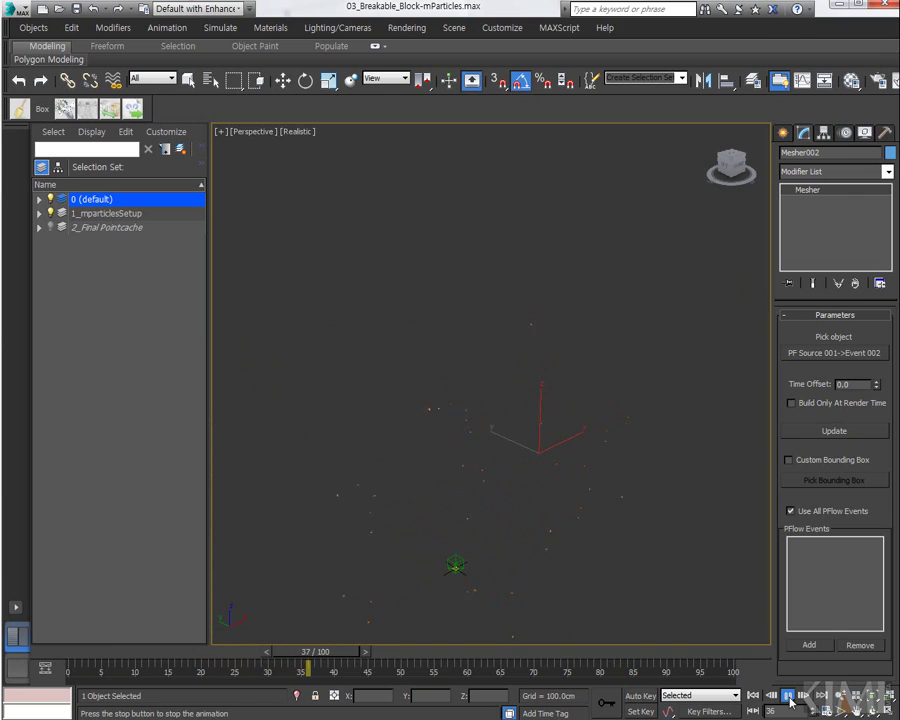
click(788, 695)
click(753, 695)
alt+middle_drag(588, 515, 558, 463)
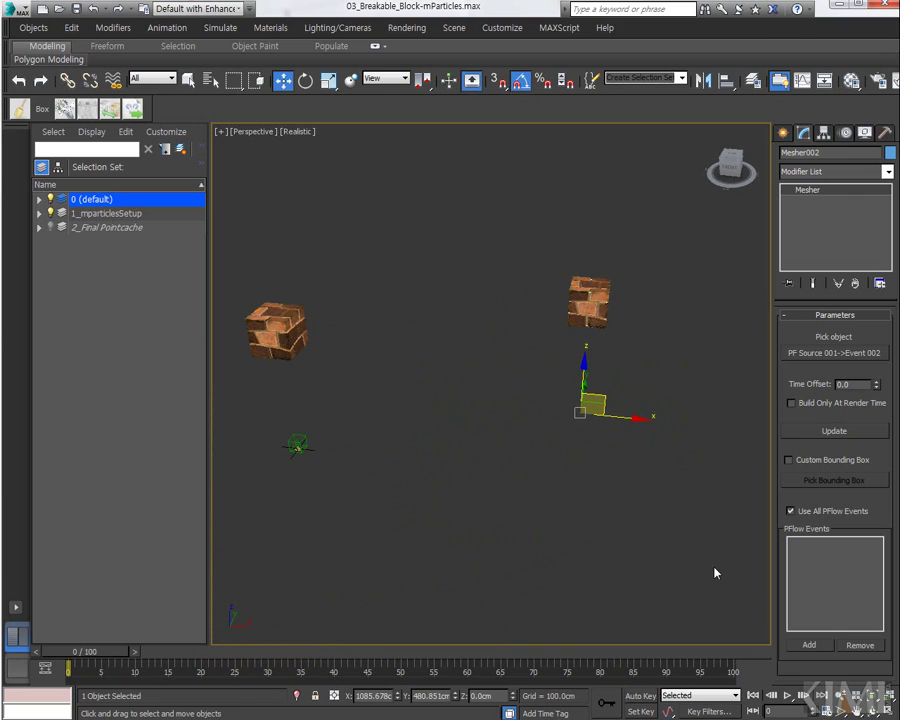
mouse_move(590, 501)
alt+middle_down()
mouse_move(567, 484)
mouse_move(589, 486)
mouse_move(562, 487)
mouse_move(583, 484)
alt+middle_up()
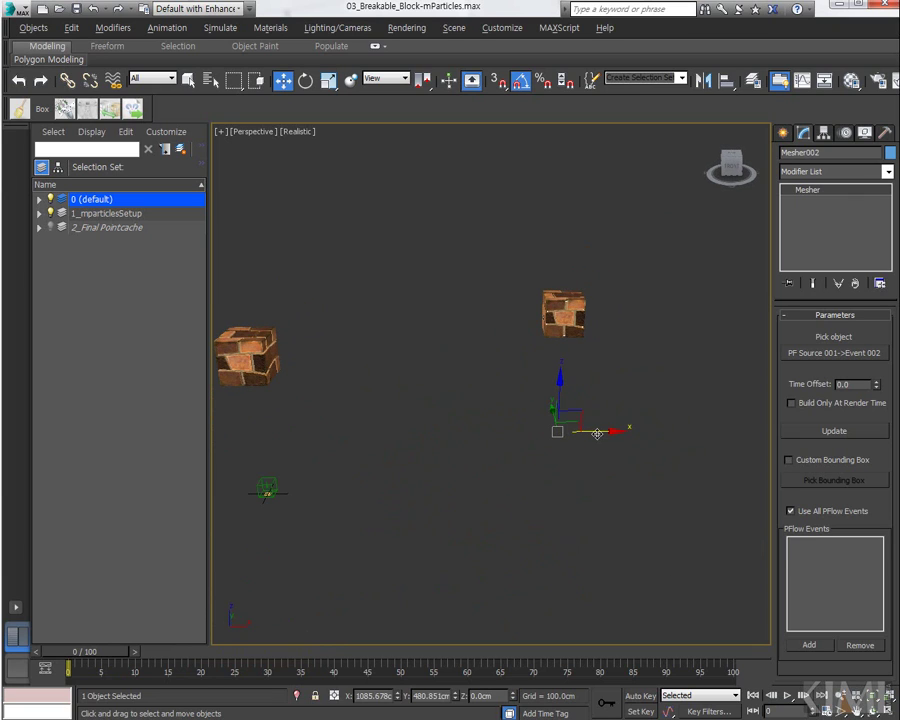
- Add an object-space Point Cache modifier to the brick Mesher, Mesher001
click(609, 313)
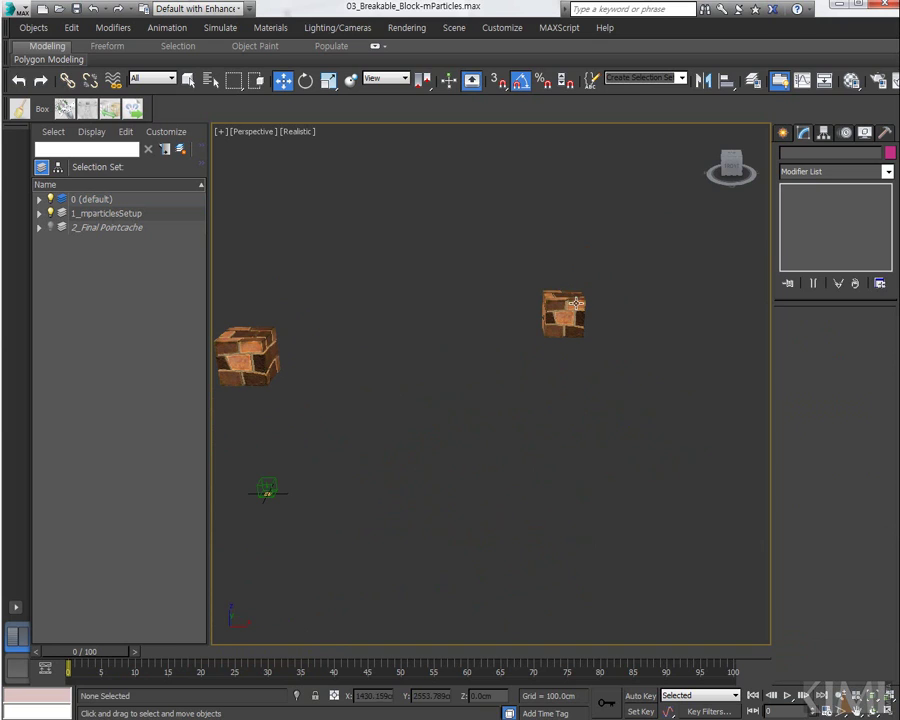
click(577, 303)
key(z)
scroll(576, 303, up, 2)
middle_drag(576, 303, 559, 302)
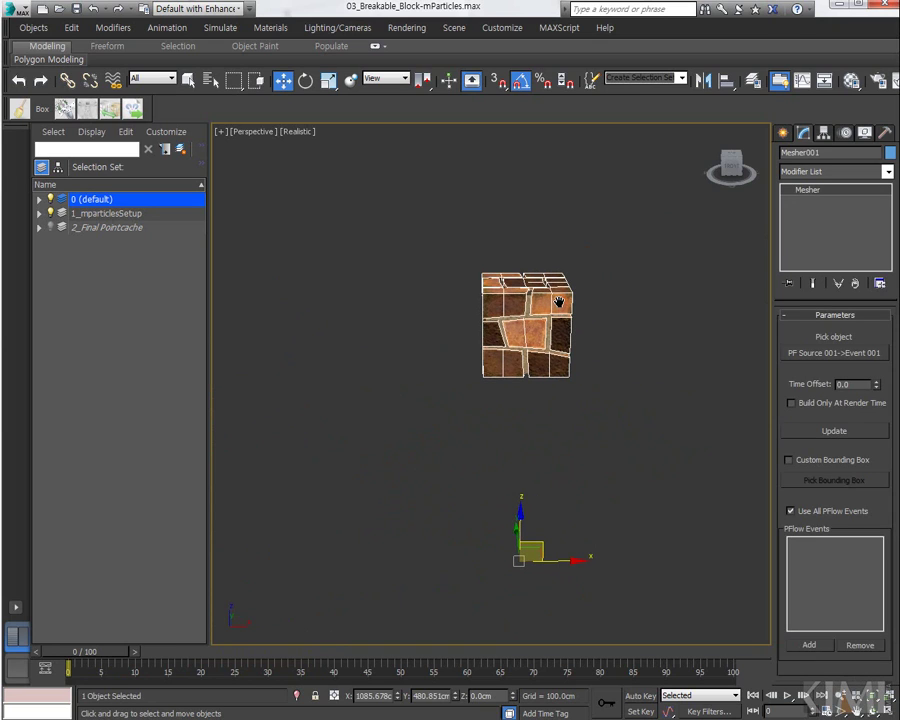
click(843, 172)
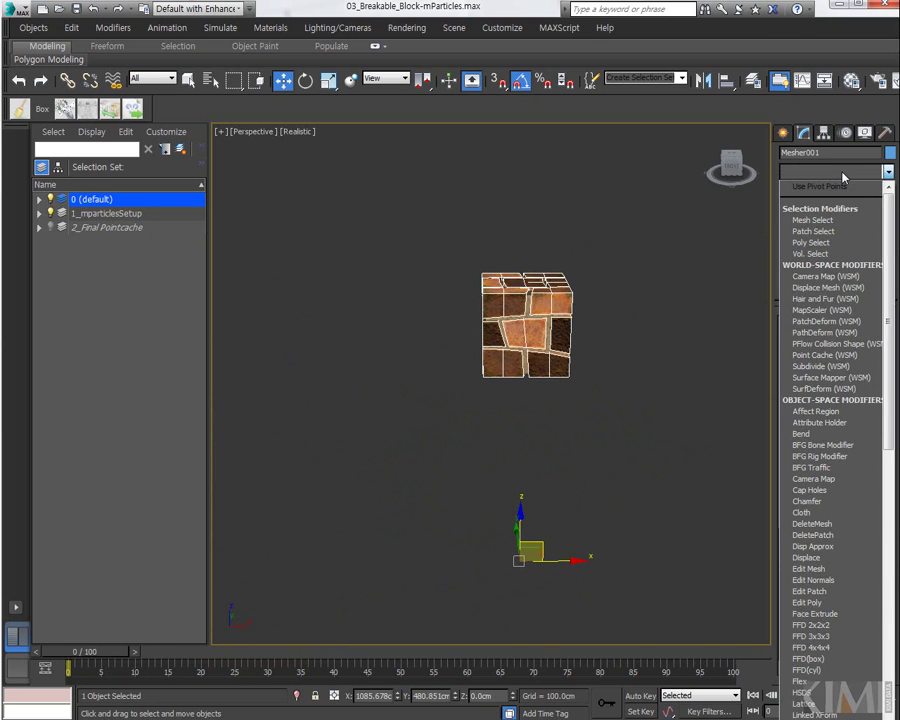
text(poi)
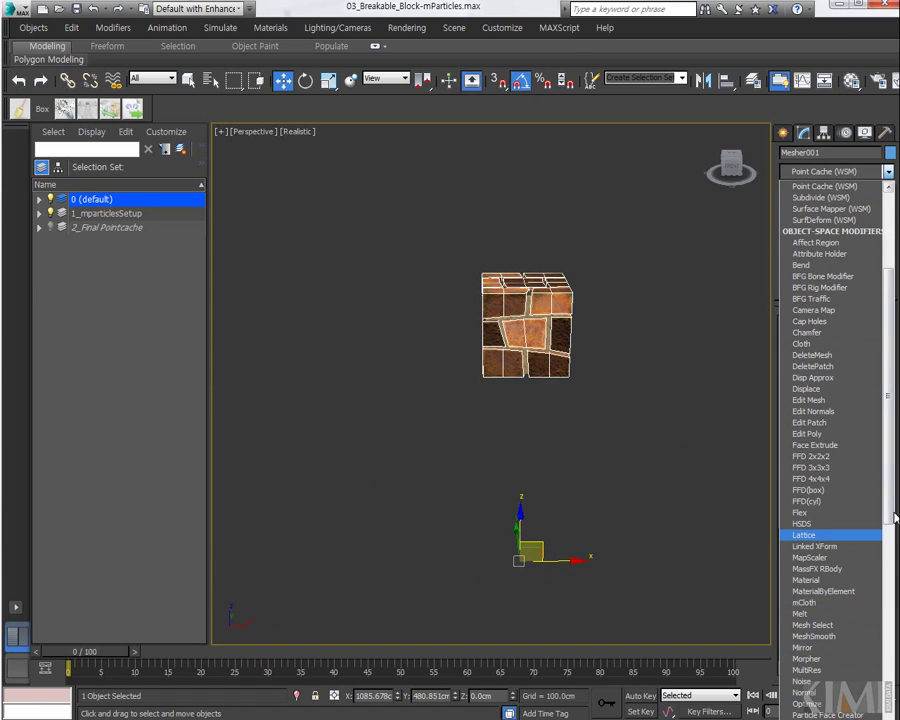
drag(889, 485, 888, 532)
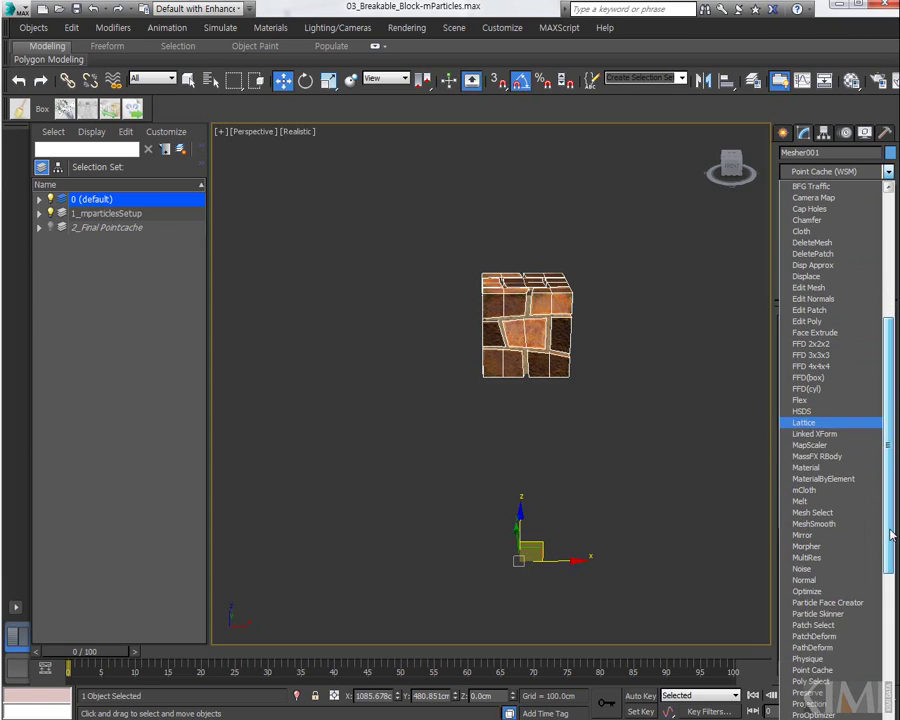
click(821, 672)
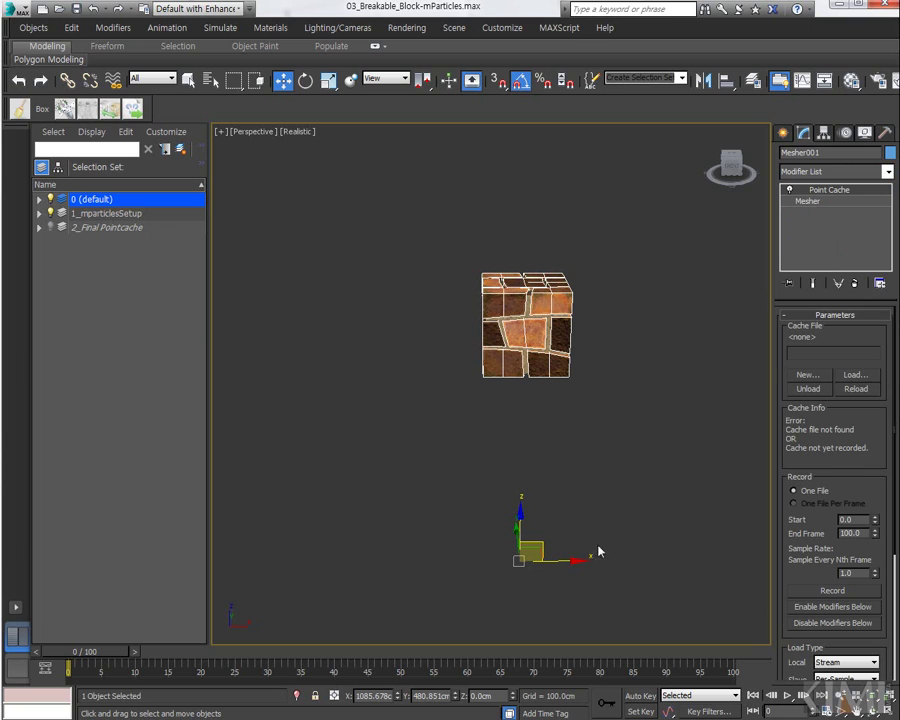
- Record the brick Mesher's point cache to particle_bricks in the export folder, replacing the existing file
alt+middle_drag(557, 479, 592, 470)
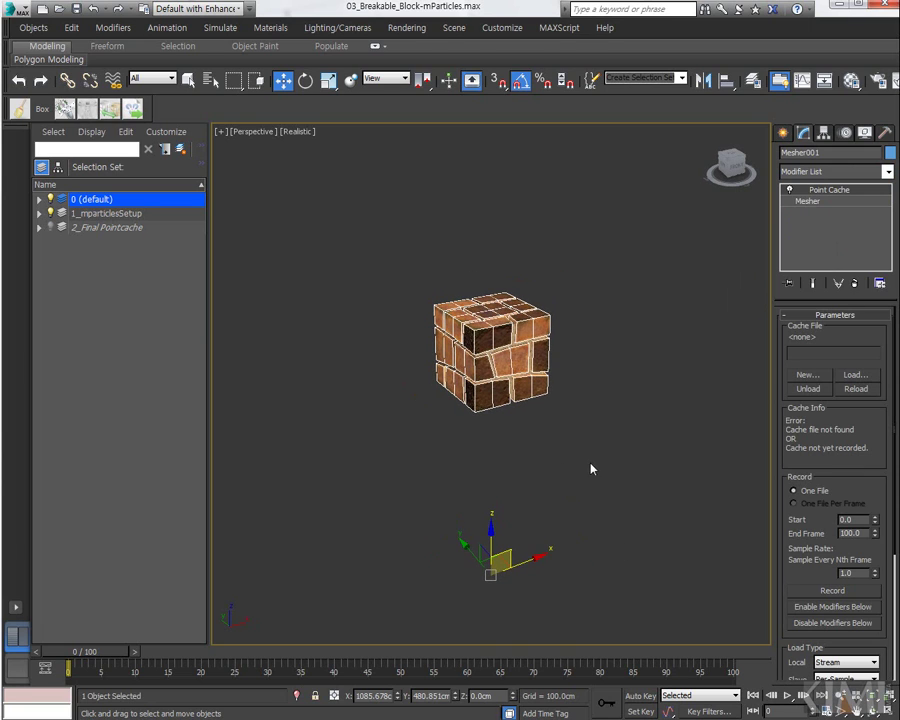
click(818, 591)
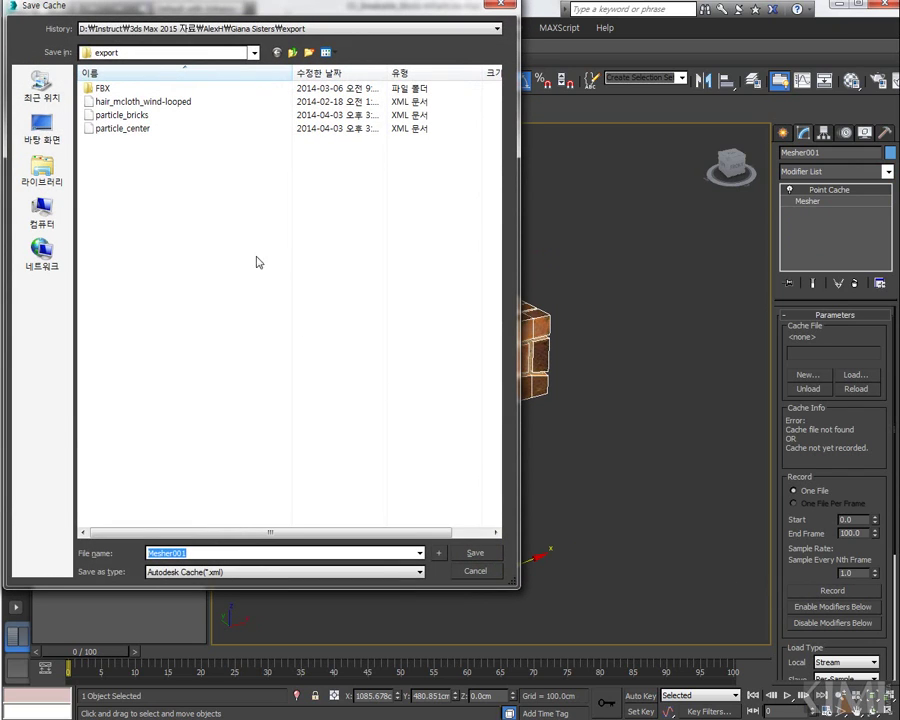
click(116, 115)
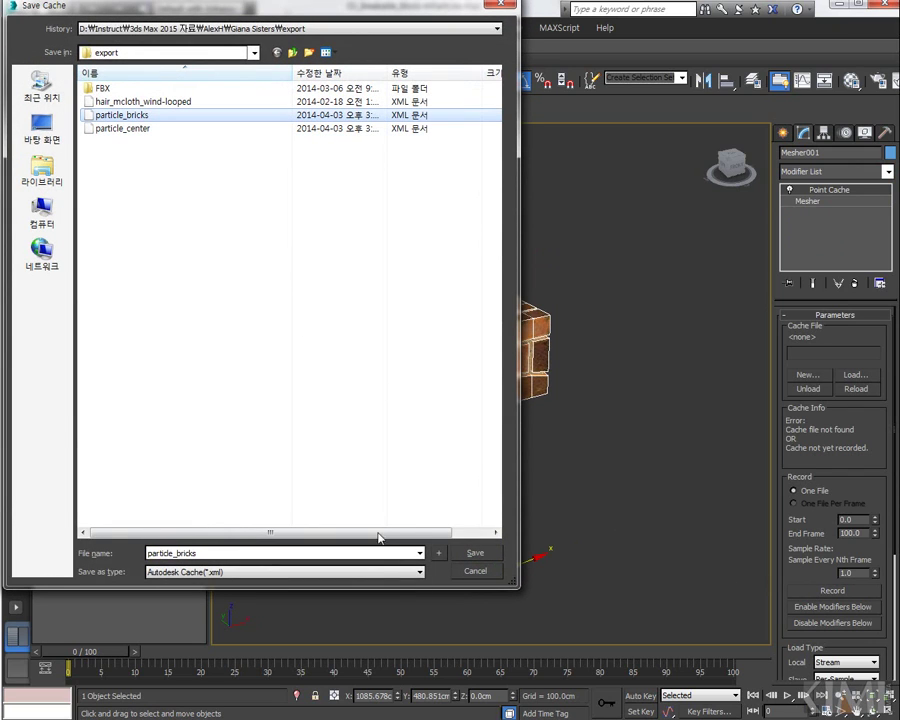
click(478, 553)
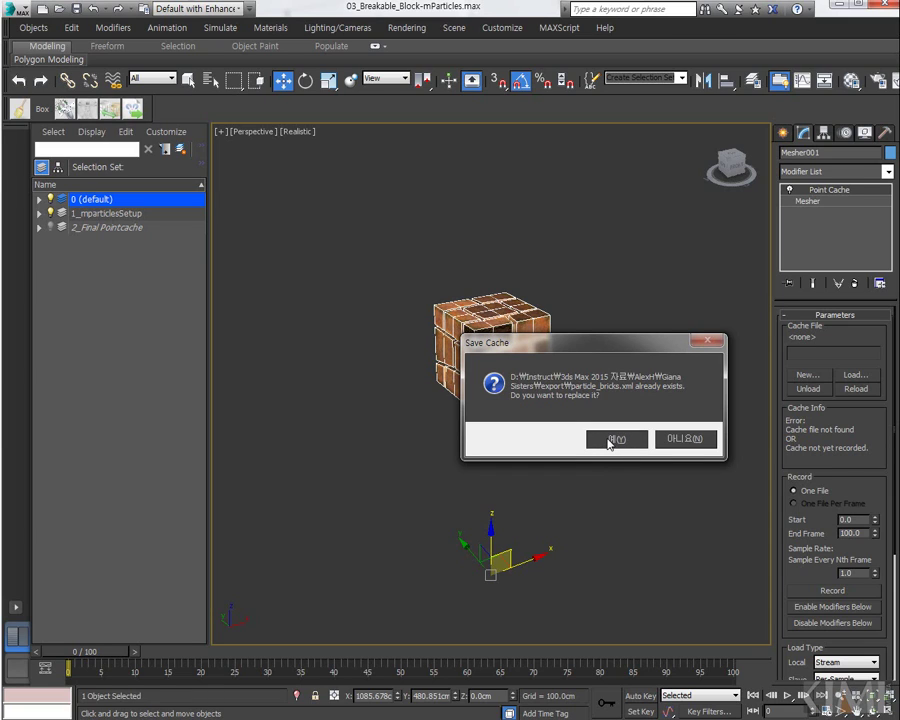
click(610, 440)
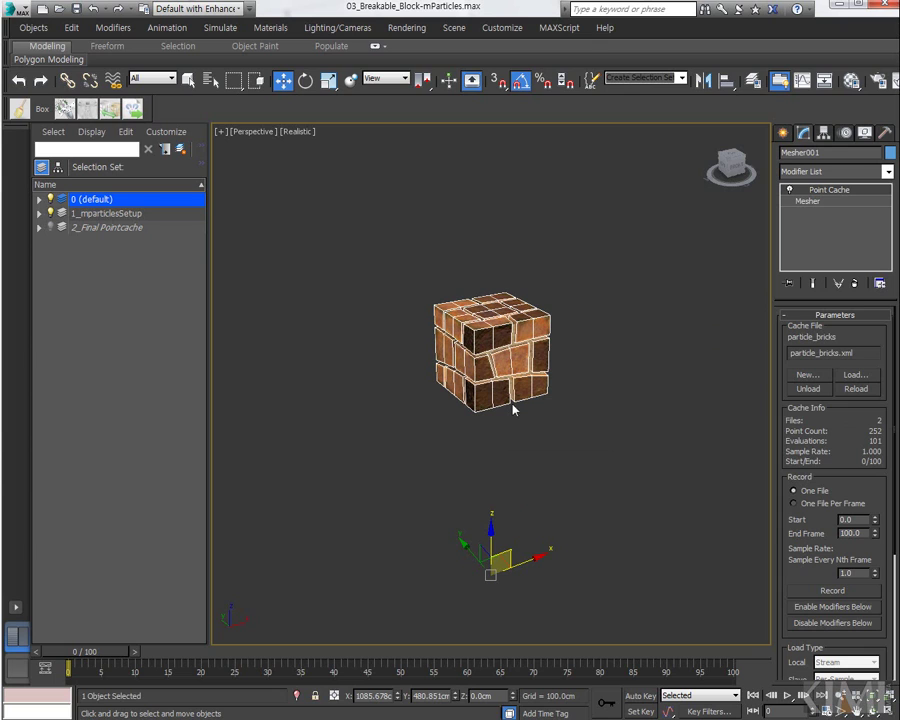
- Select the second Mesher, Mesher002, inside the brick block and look through its available modifiers without applying one
scroll(556, 445, up, 5)
click(611, 392)
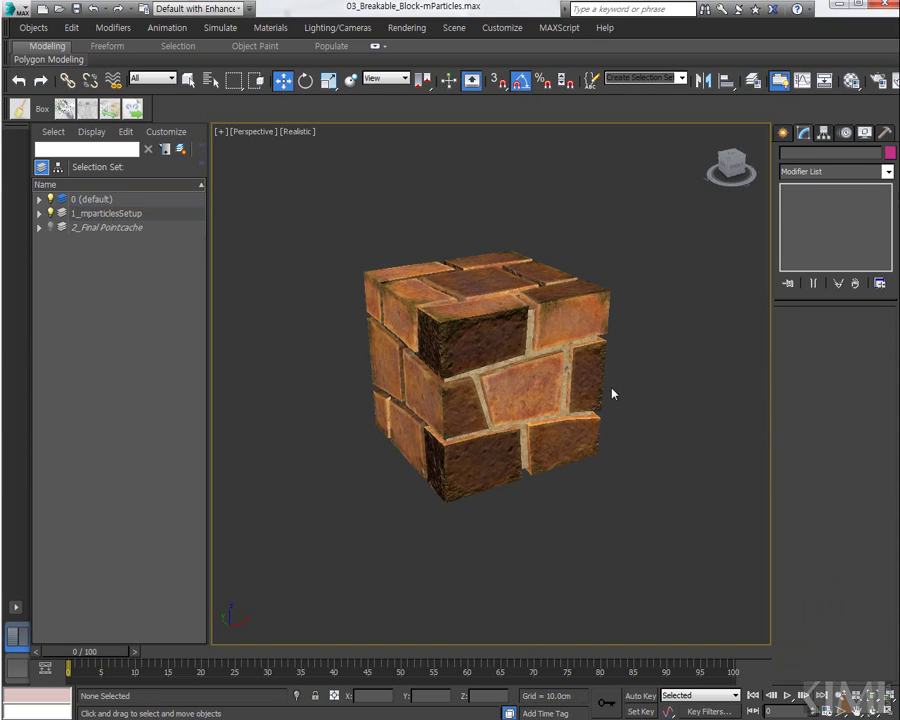
click(530, 336)
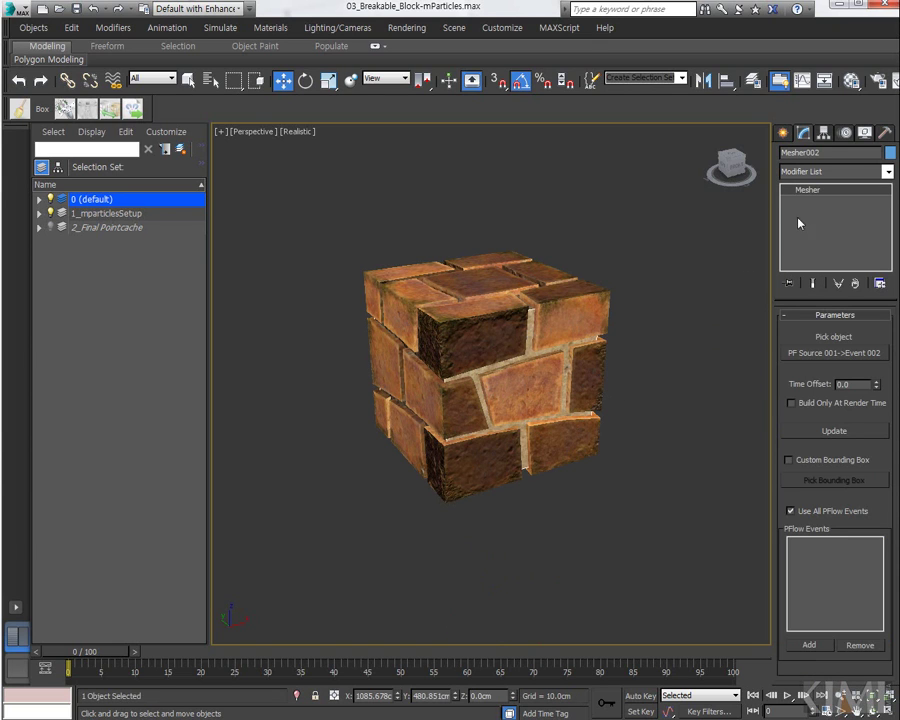
click(817, 172)
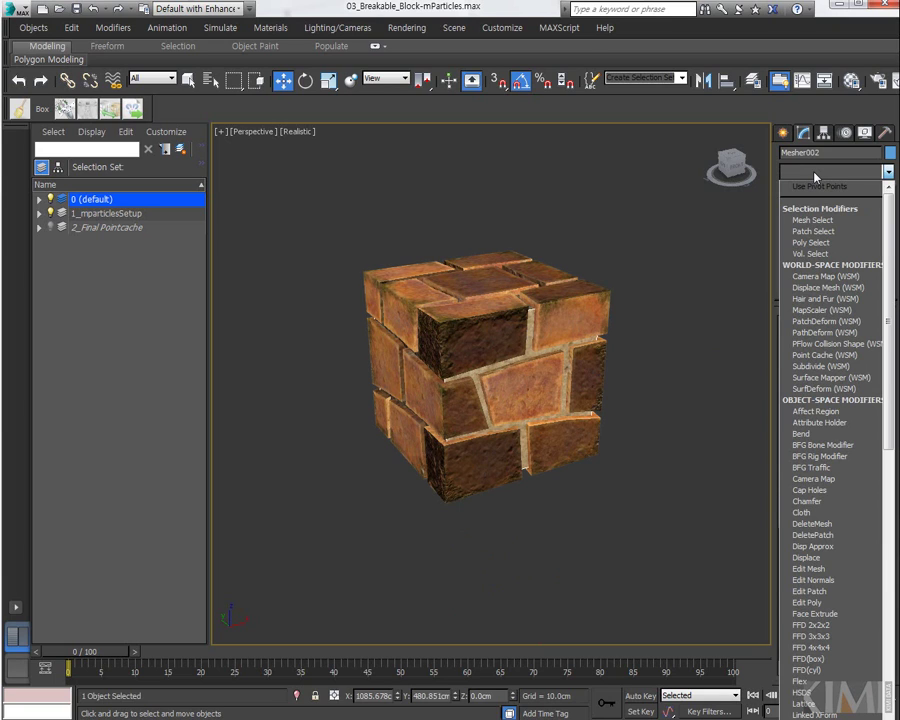
click(814, 177)
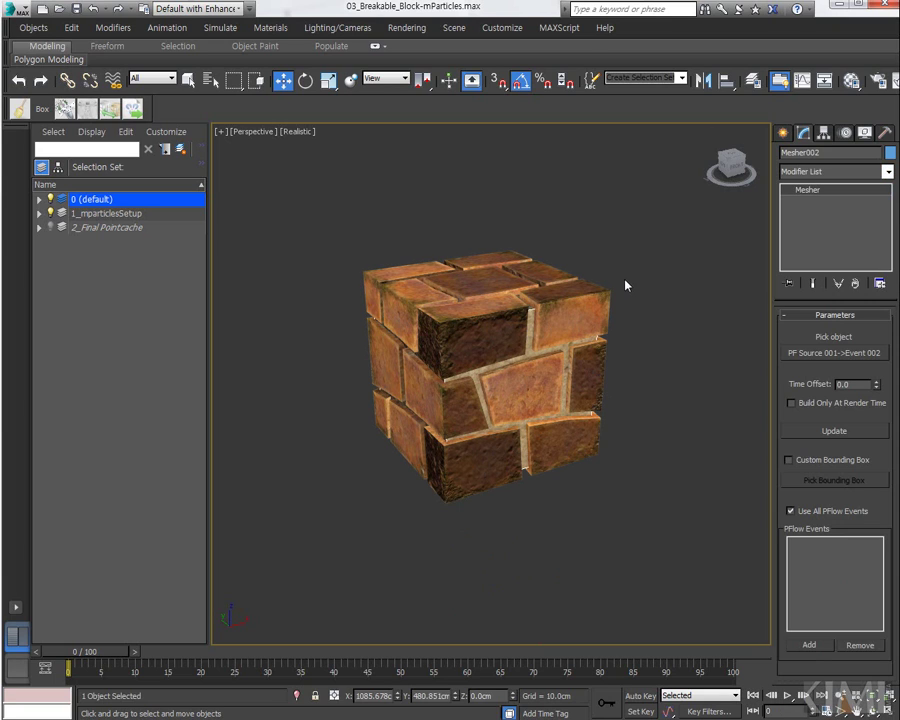
middle_drag(625, 285, 607, 301)
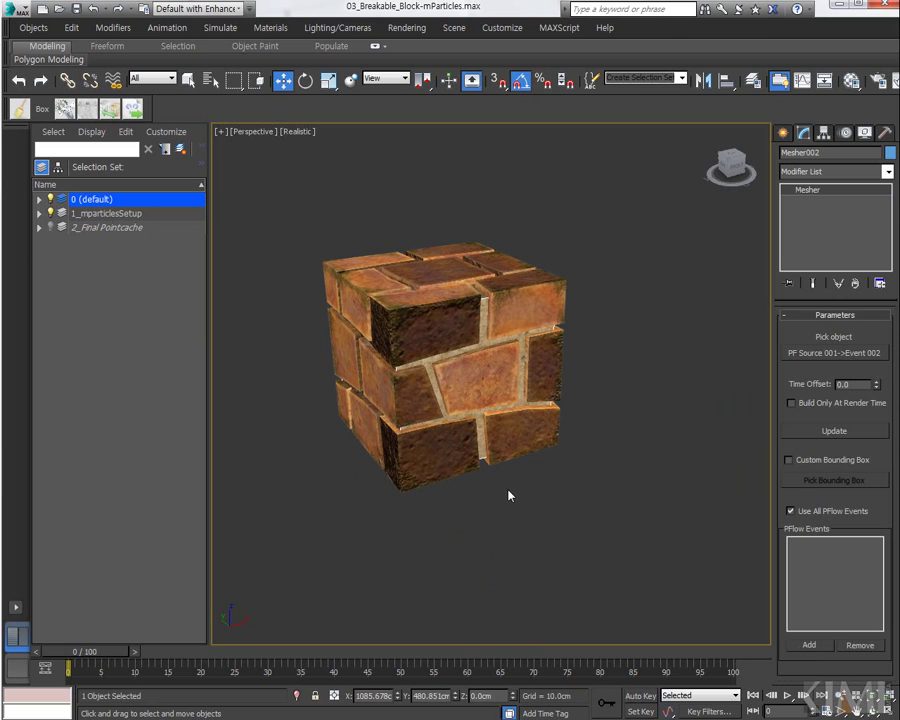
- Add an object-space Point Cache modifier to the second Mesher, Mesher002
key(x)
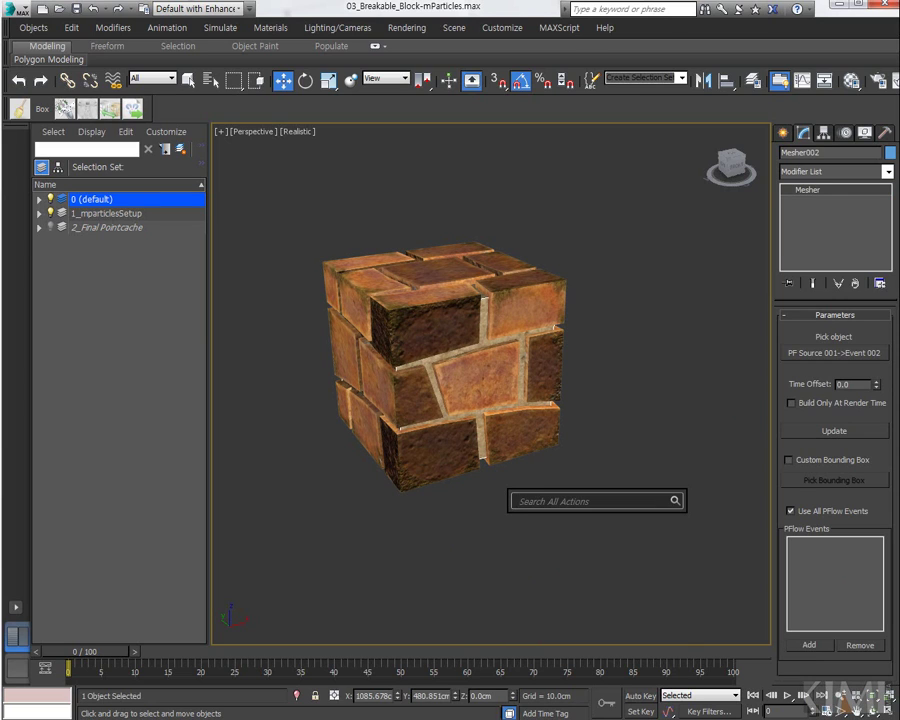
text(point)
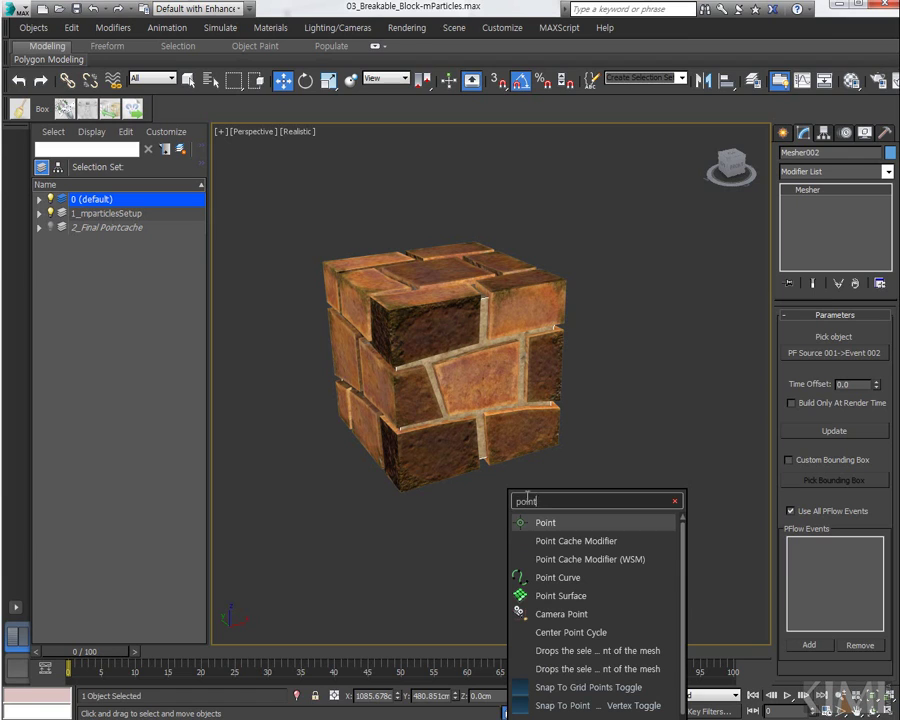
click(572, 543)
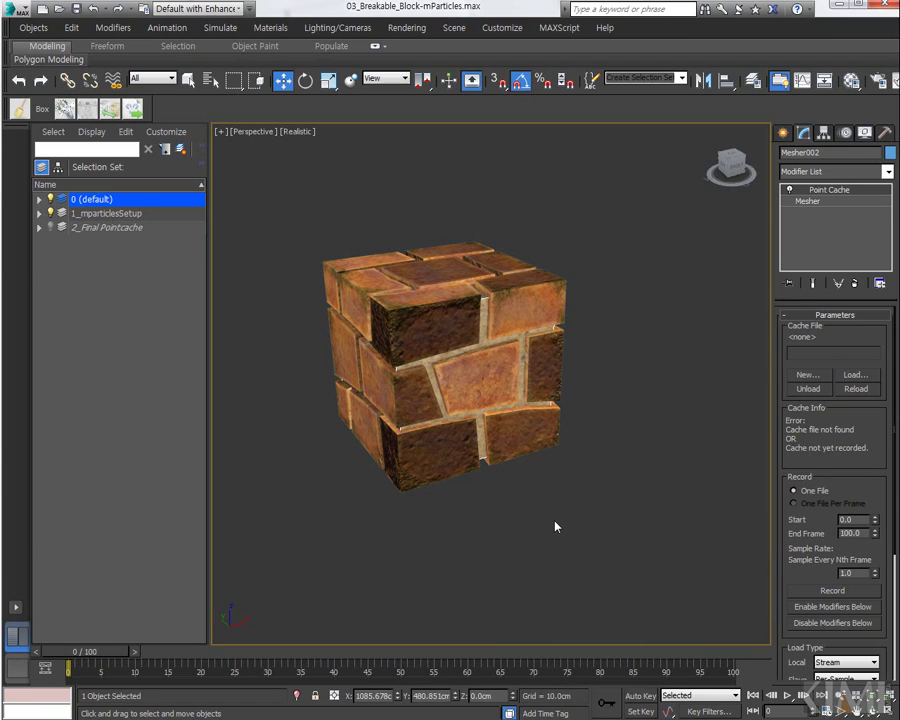
- Record Mesher002's point cache to particle_center in the export folder, replacing the existing file
alt+middle_drag(568, 524, 607, 474)
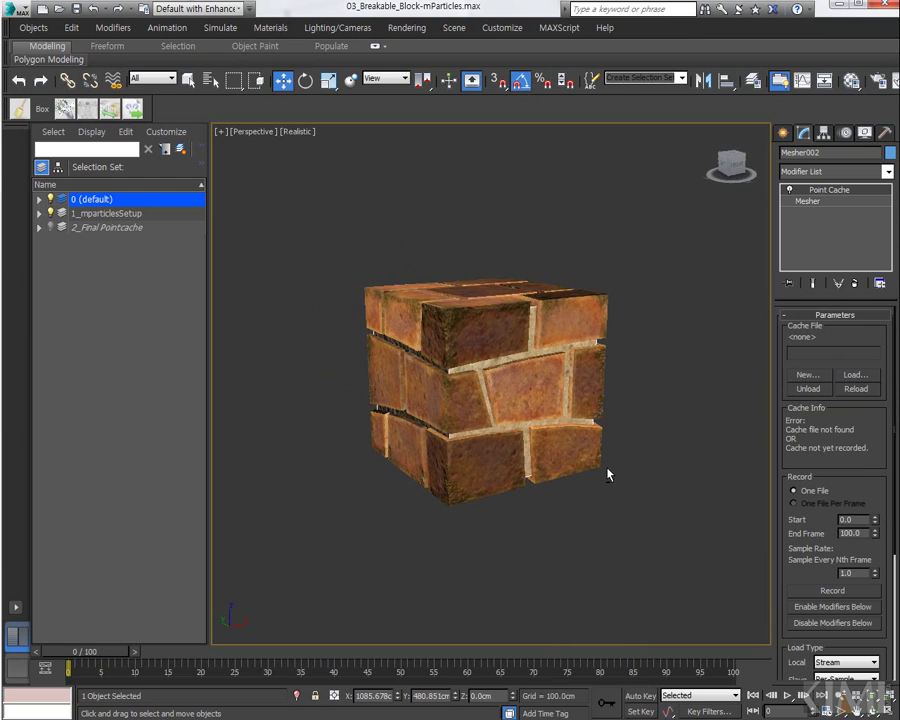
click(803, 592)
click(125, 128)
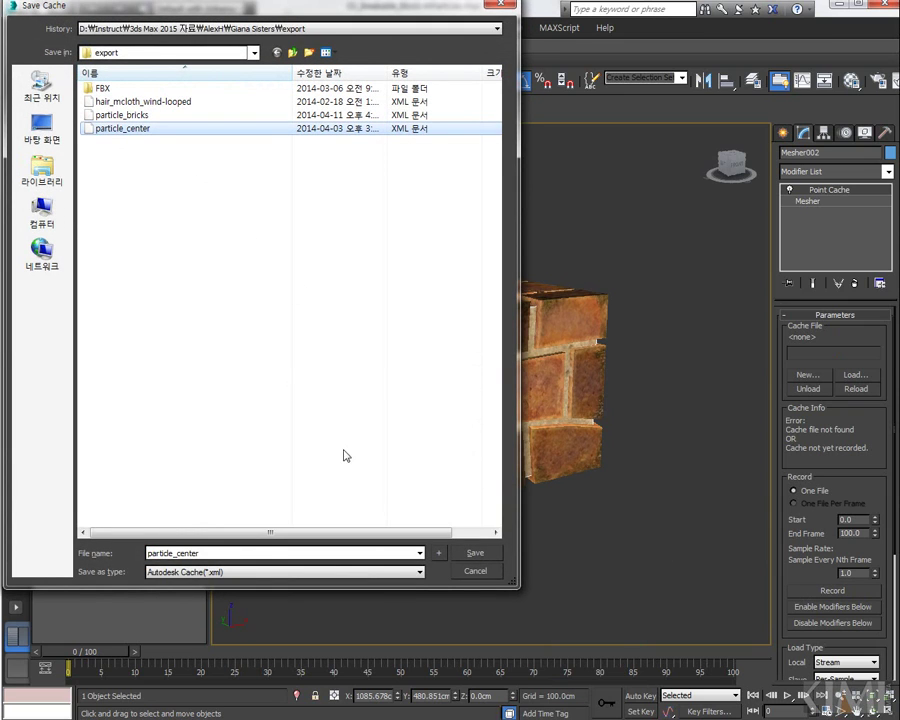
click(473, 554)
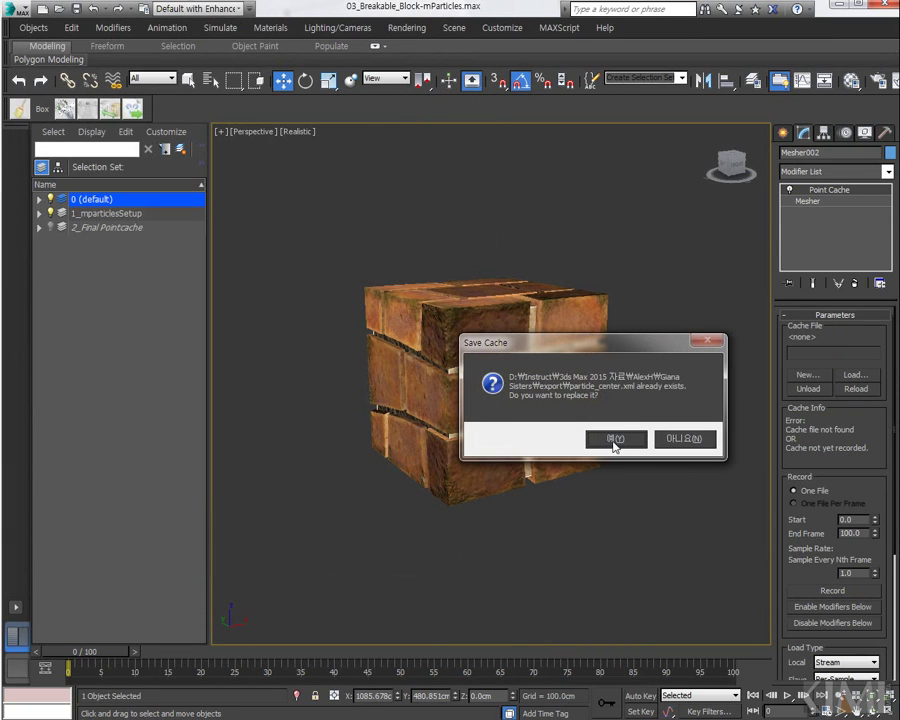
click(615, 439)
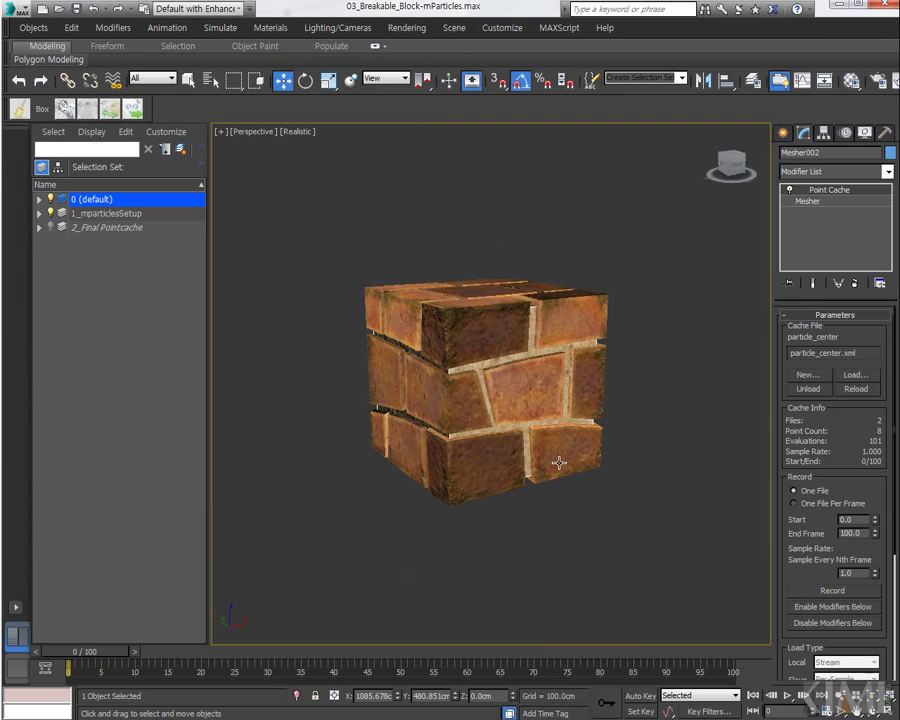
- Select both Meshers of the brick block and clone them once along the X axis as a Copy
middle_drag(553, 459, 510, 448)
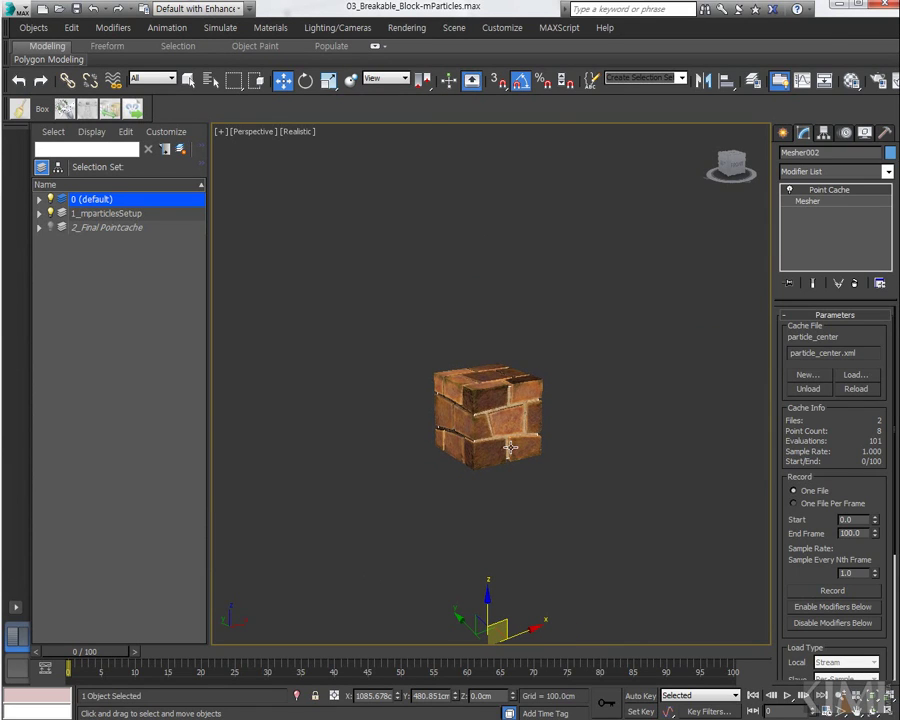
drag(578, 503, 392, 335)
middle_drag(476, 400, 404, 402)
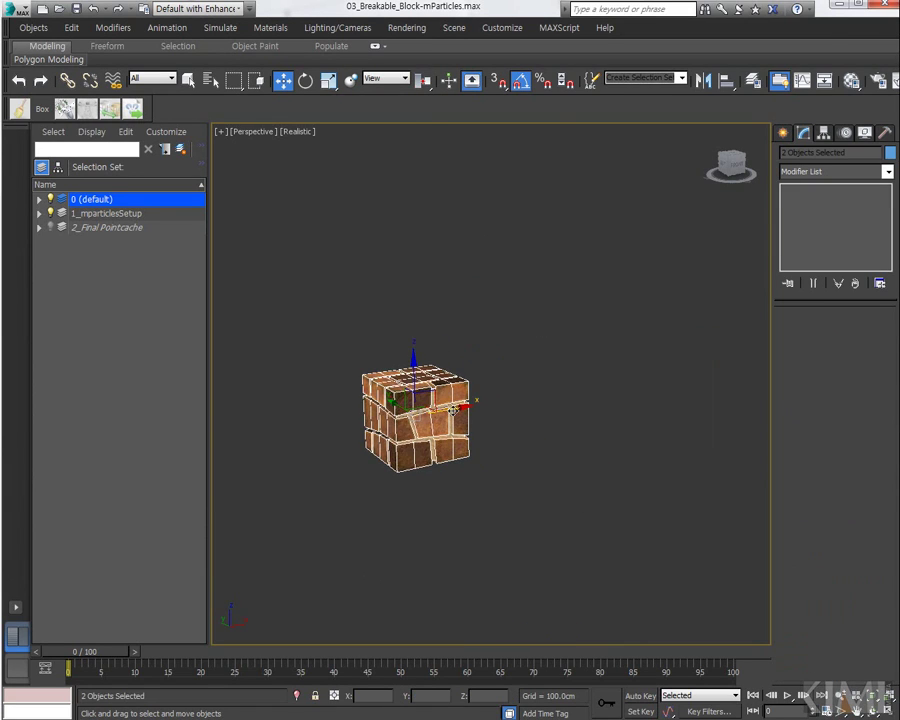
shift+drag(455, 410, 622, 385)
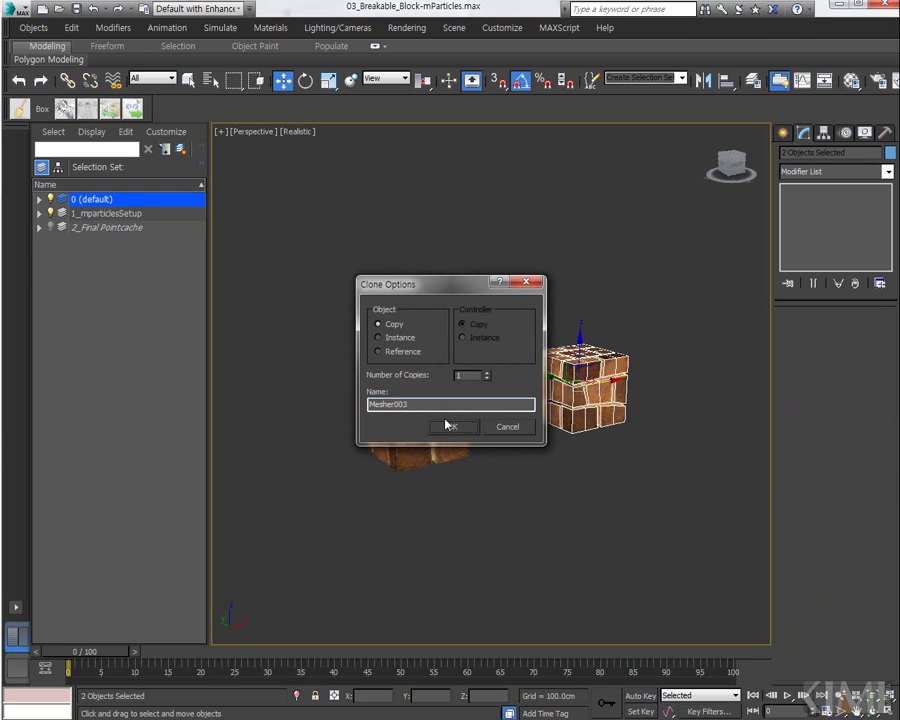
click(458, 425)
- Convert the two cloned Meshers to Editable Poly and deselect them
right_click(577, 392)
mouse_move(621, 535)
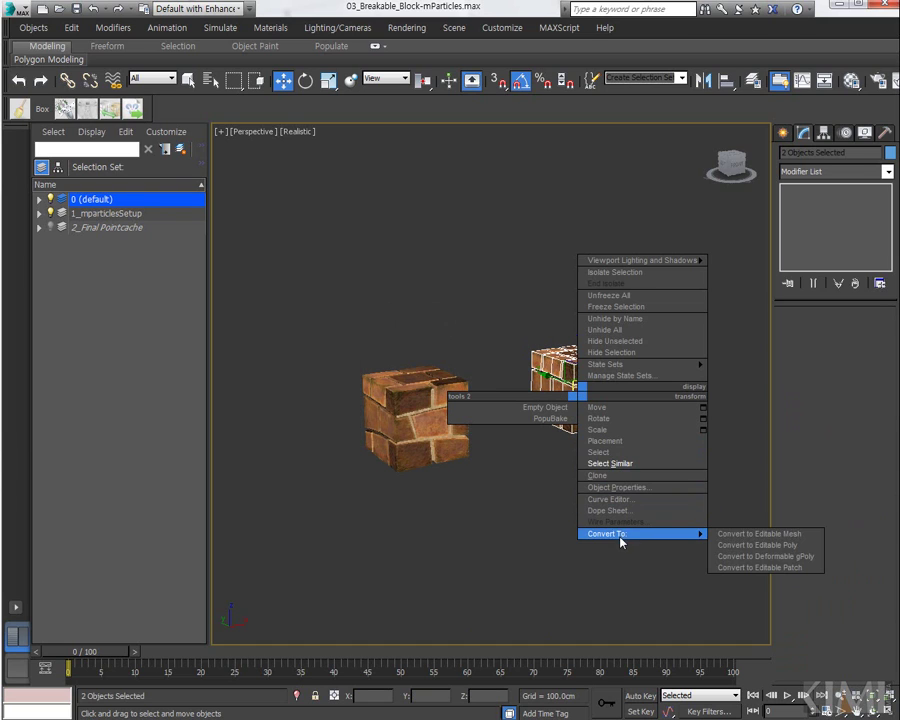
click(739, 546)
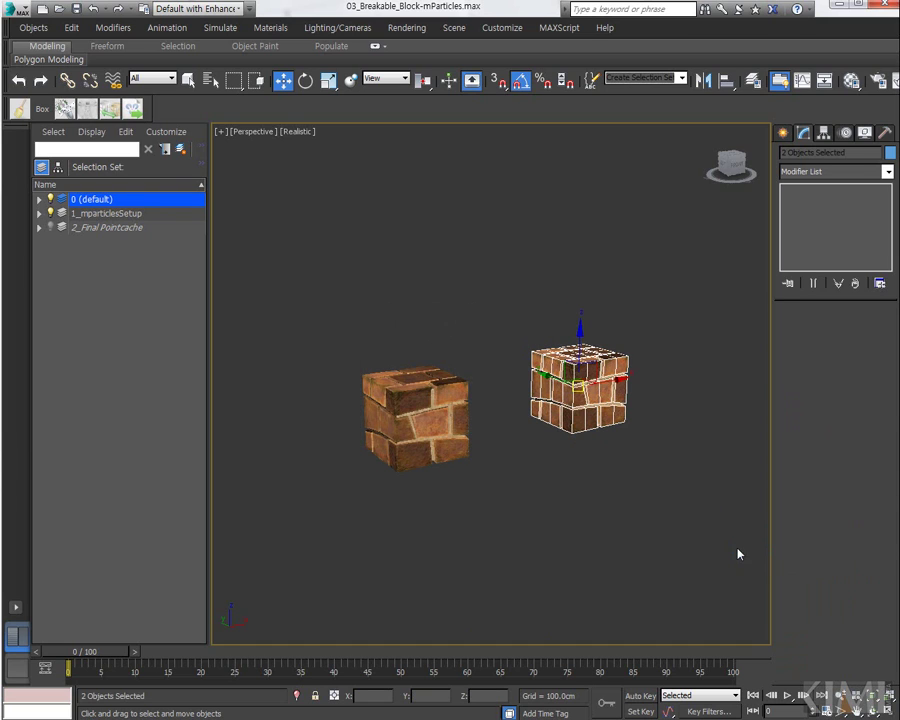
click(636, 489)
- Select the cloned brick mesh, Mesher004, and check its modifier stack and available modifiers without applying one
middle_drag(574, 416, 564, 421)
scroll(564, 421, down, 5)
scroll(562, 418, up, 5)
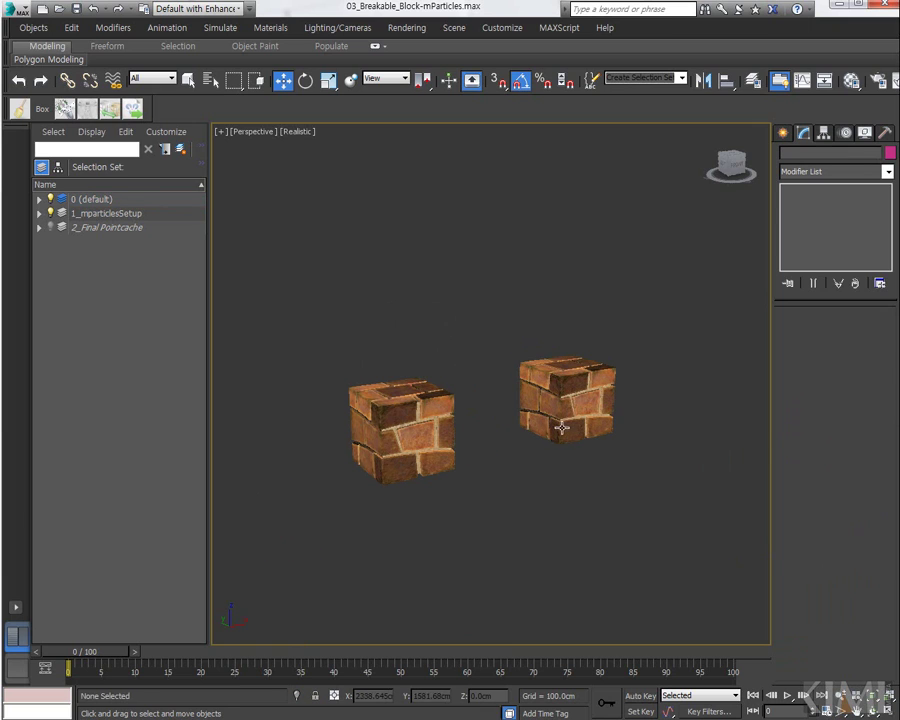
click(563, 429)
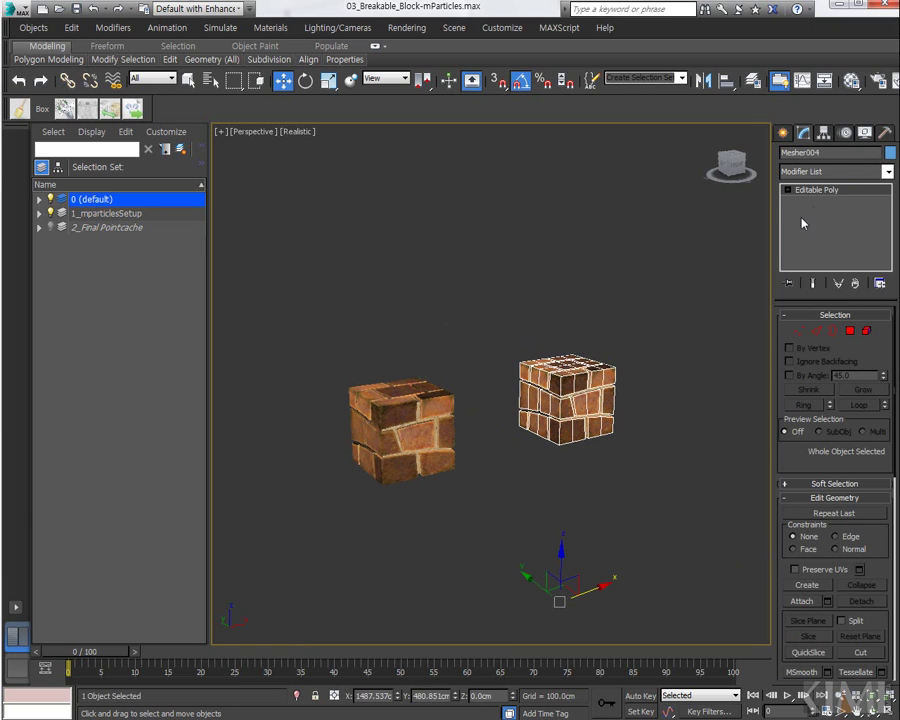
click(845, 172)
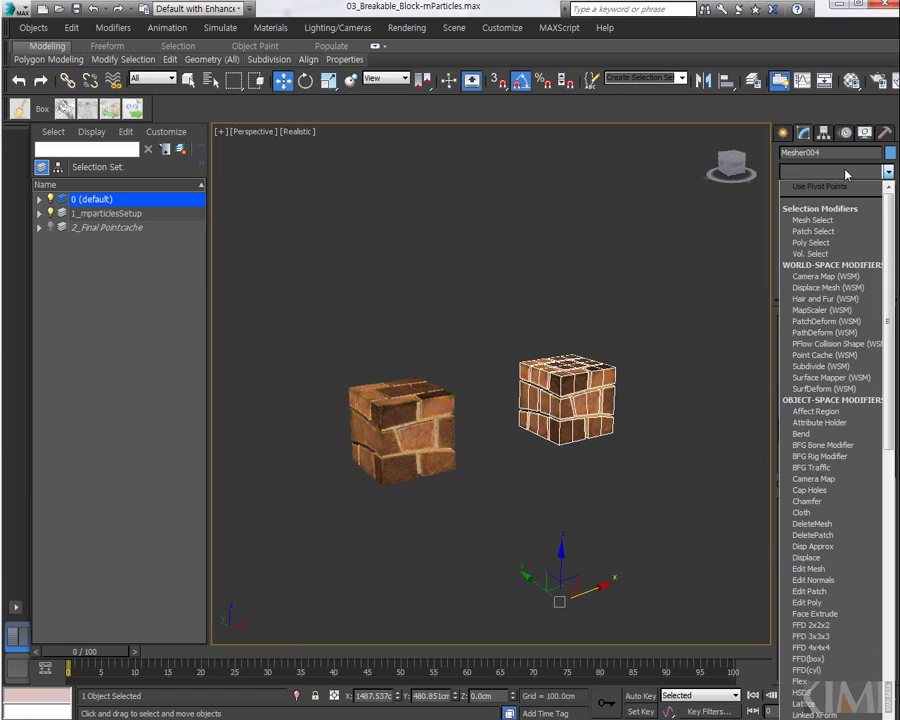
click(845, 174)
middle_drag(627, 321, 600, 318)
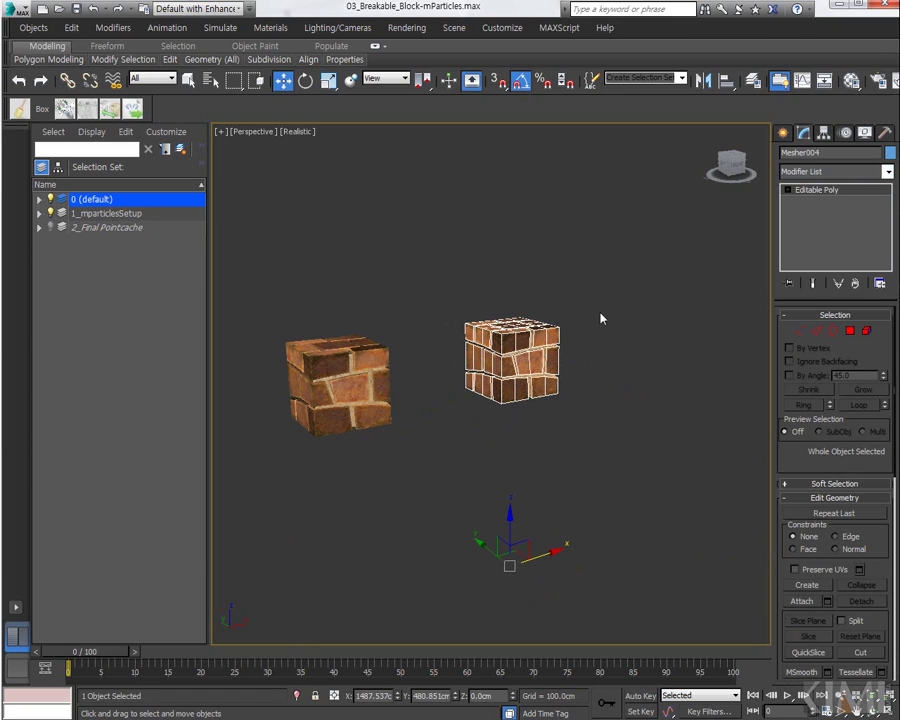
- Copy the Point Cache modifiers from the original brick and center Meshers onto their matching Editable Poly clones, Mesher004 and Mesher003
click(374, 370)
drag(826, 191, 552, 340)
click(551, 336)
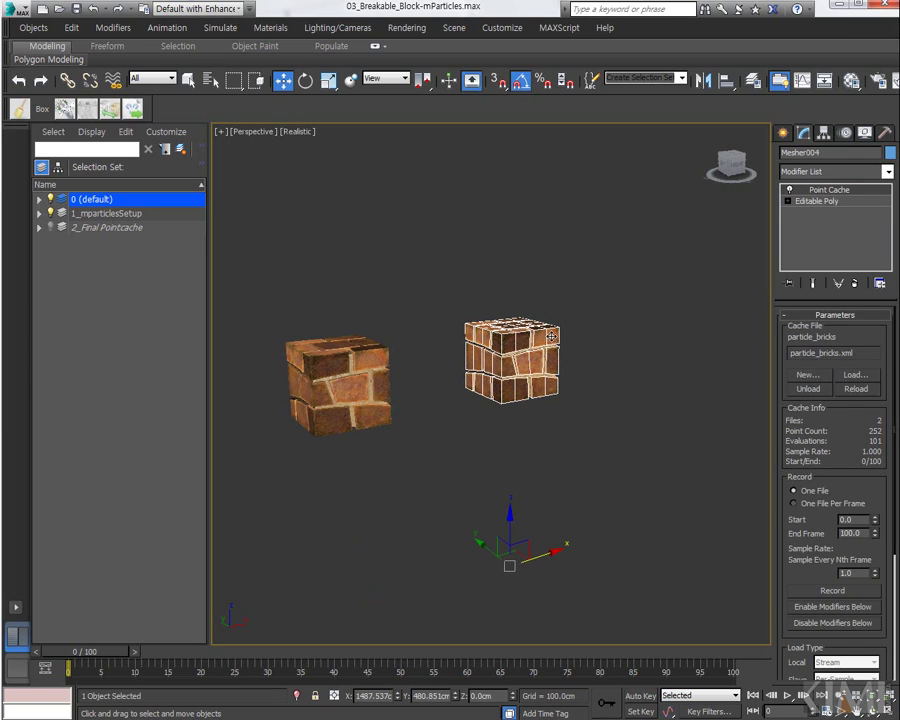
click(355, 370)
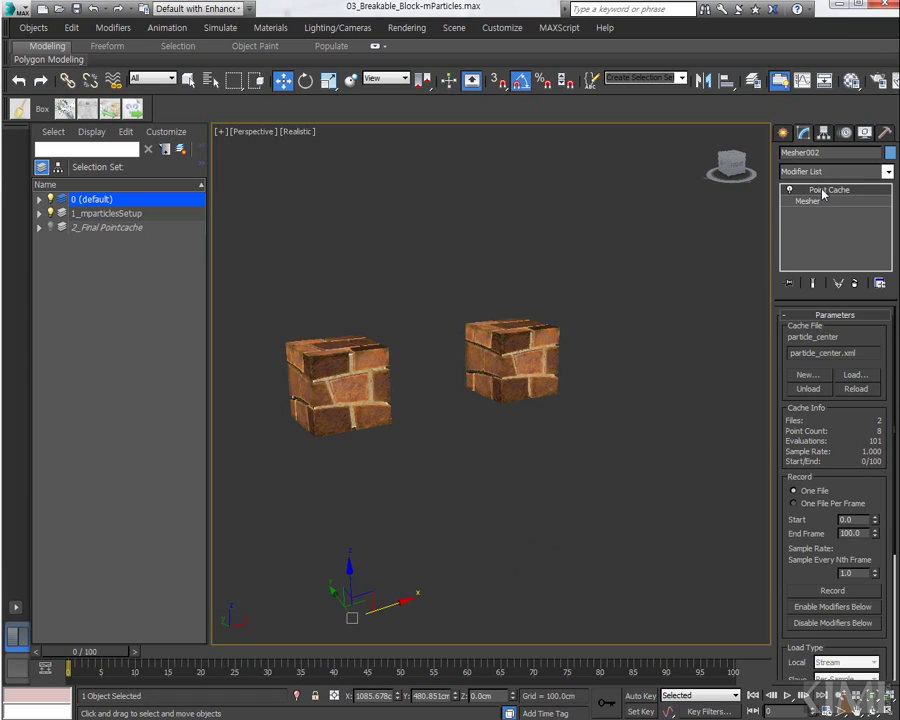
drag(822, 193, 532, 350)
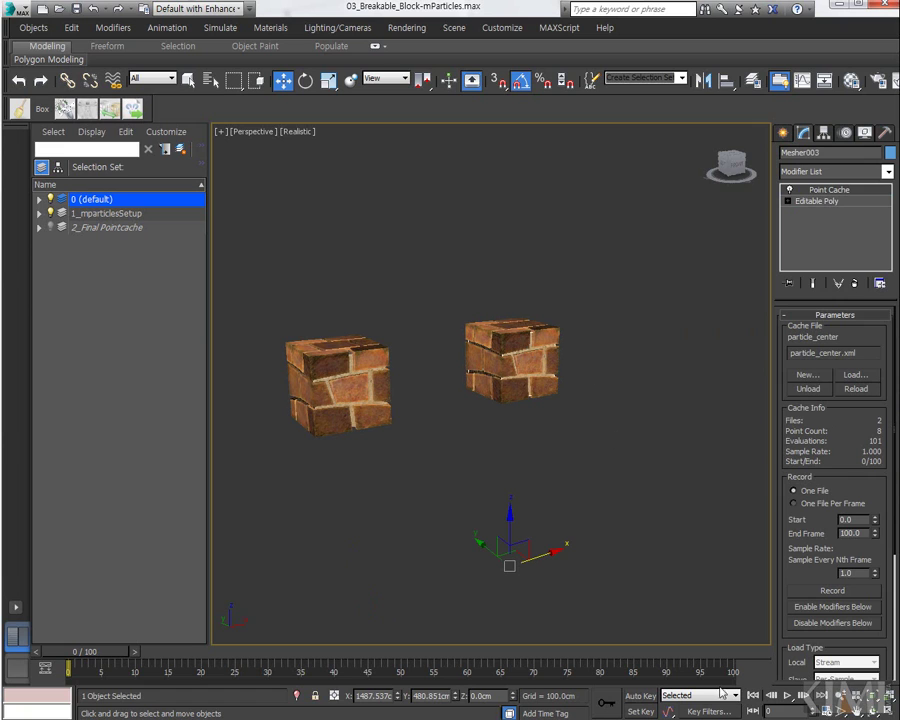
- Play the animation to compare the cached clones with the original Meshers, and return to frame 0
click(787, 695)
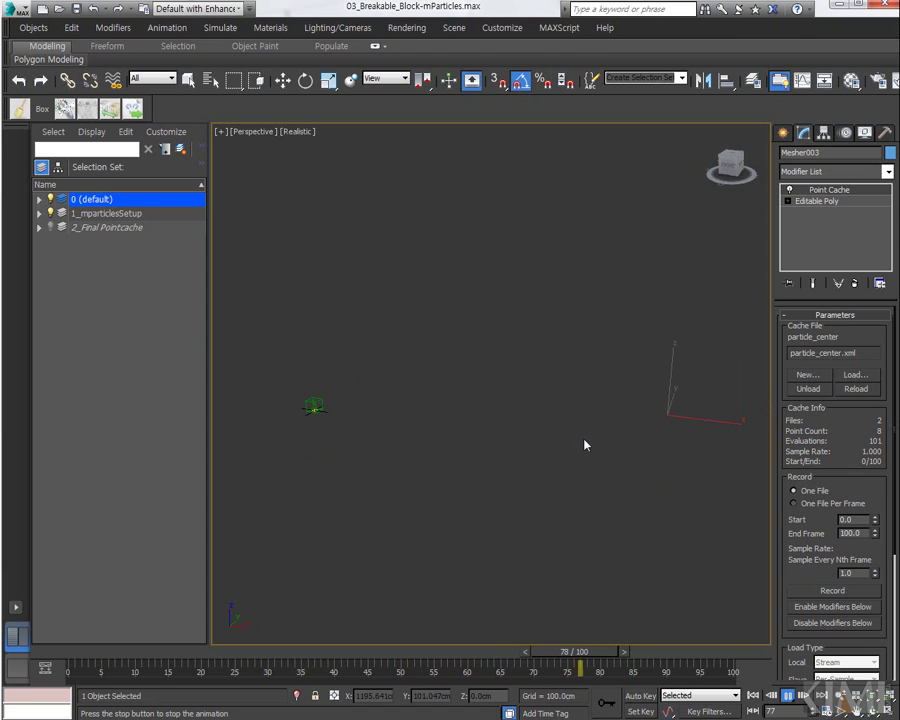
click(787, 697)
click(754, 698)
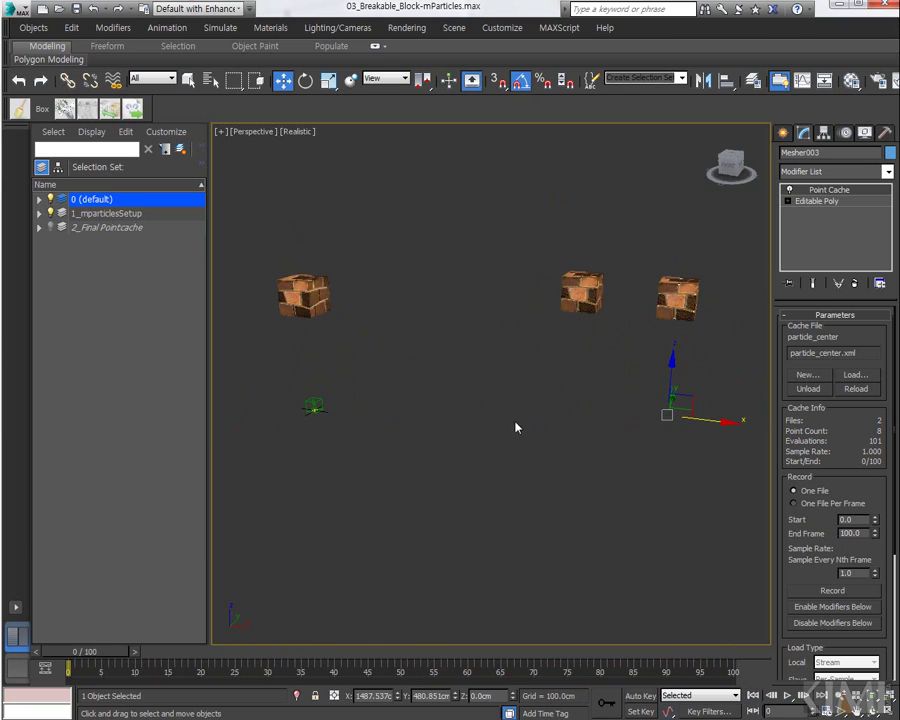
middle_drag(447, 359, 394, 393)
scroll(487, 411, up, 3)
scroll(490, 414, down, 3)
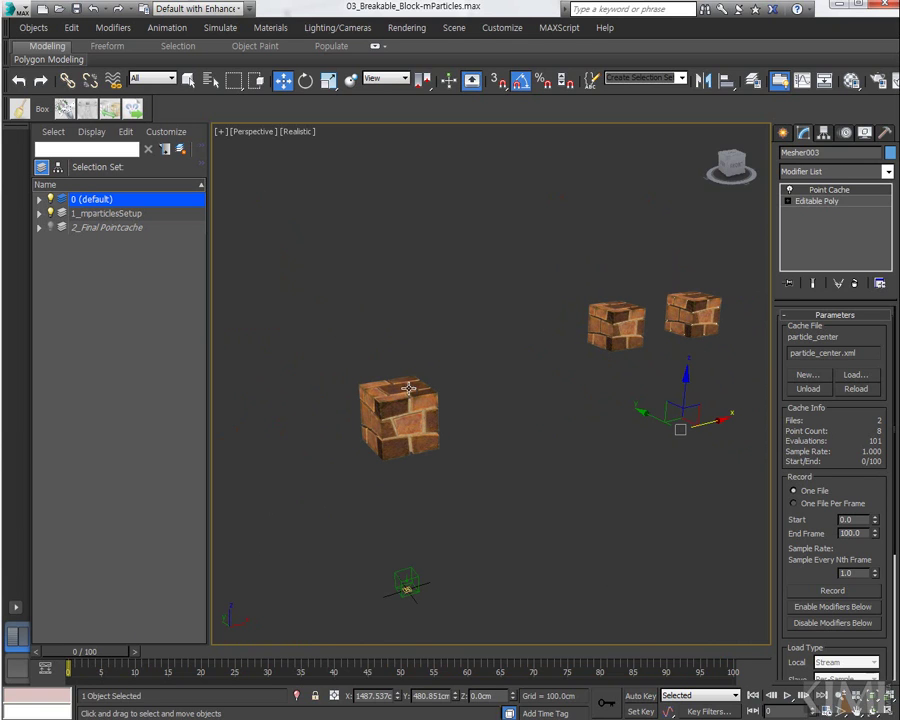
- Open Particle View to review the particle events, and select the cached brick clone, Mesher004, for comparison
key(6)
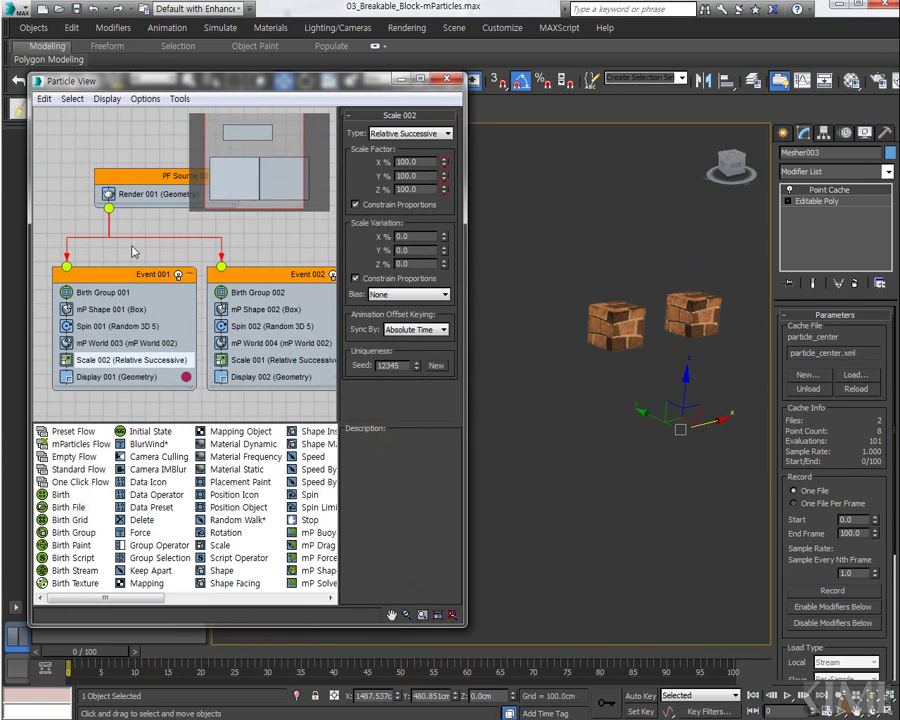
middle_drag(582, 376, 560, 380)
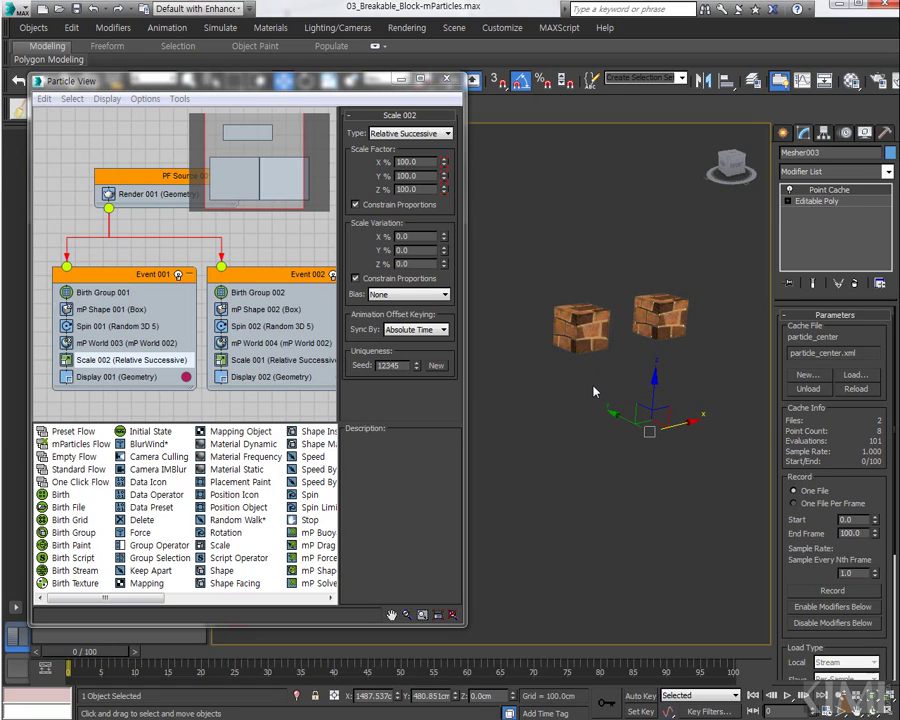
click(664, 335)
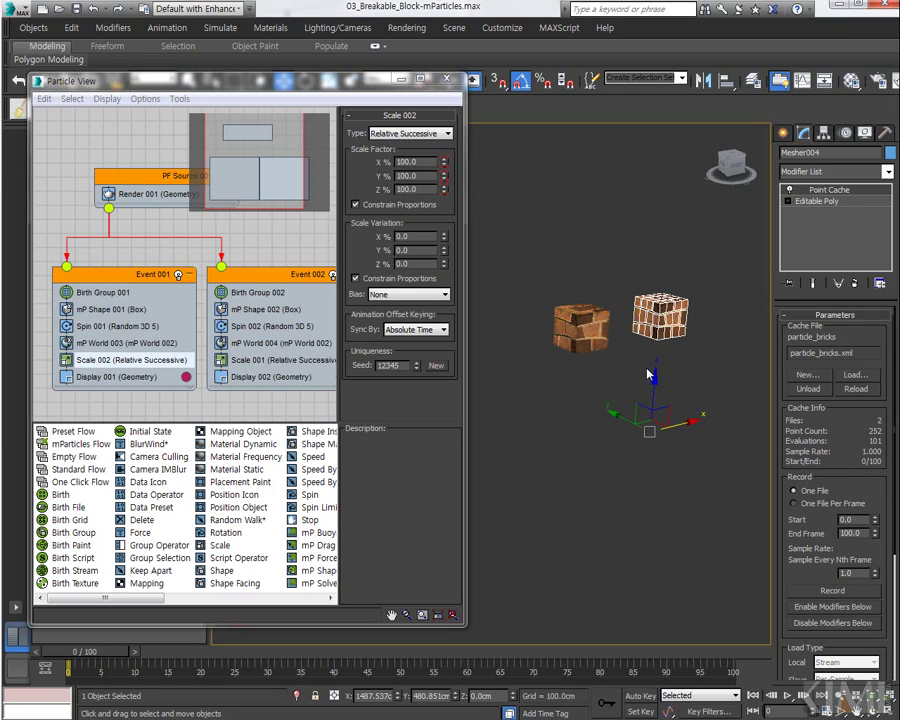
alt+middle_drag(647, 375, 582, 387)
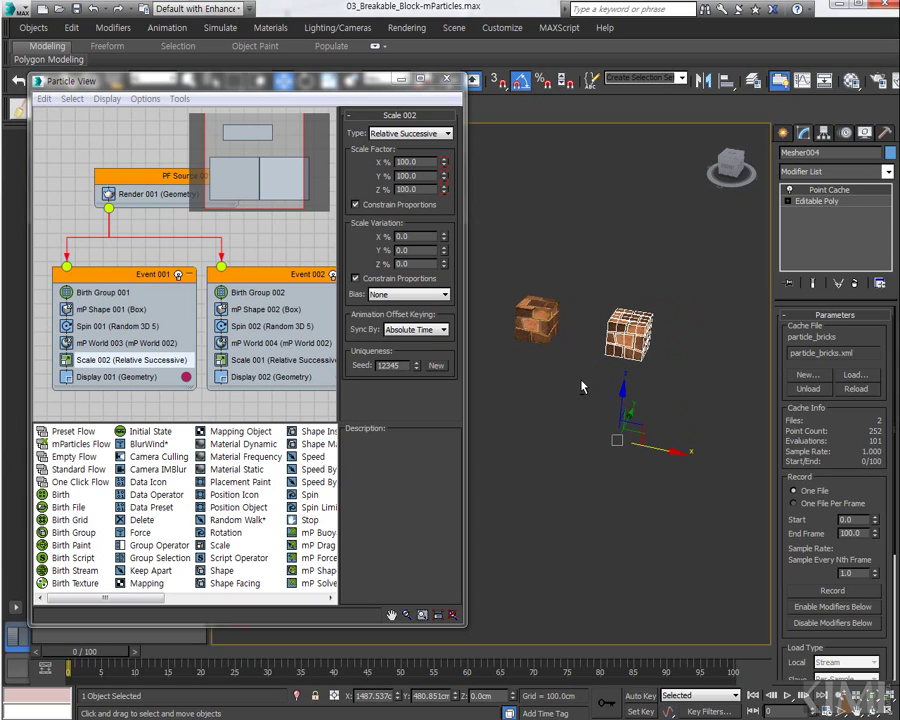